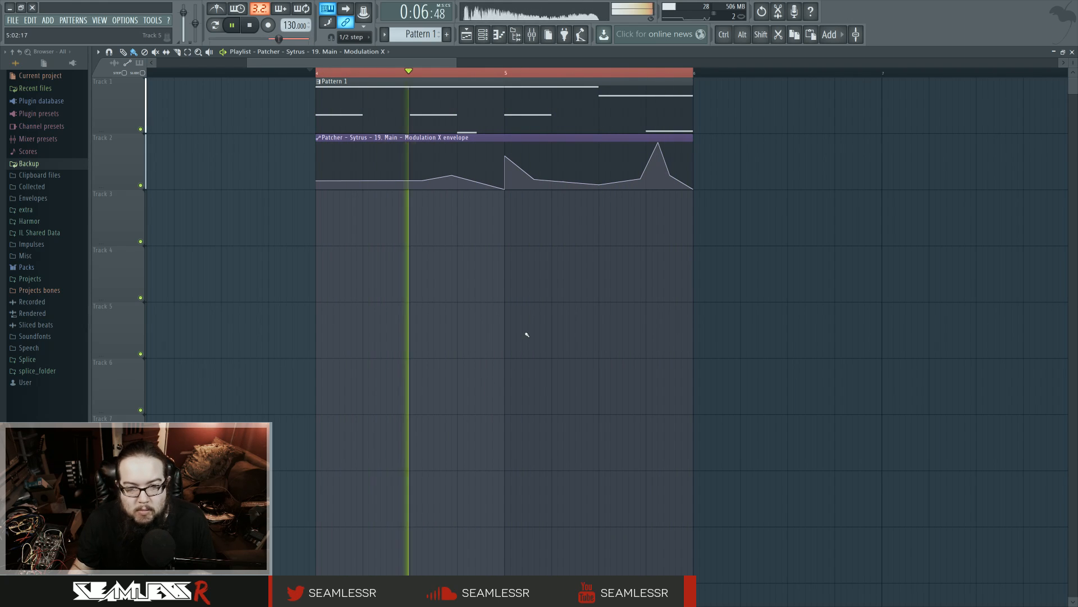
Stop playback, open the Patcher instrument from the channel rack, and reposition its window over the playlist
key("space")
left_click(483, 35)
left_click(462, 368)
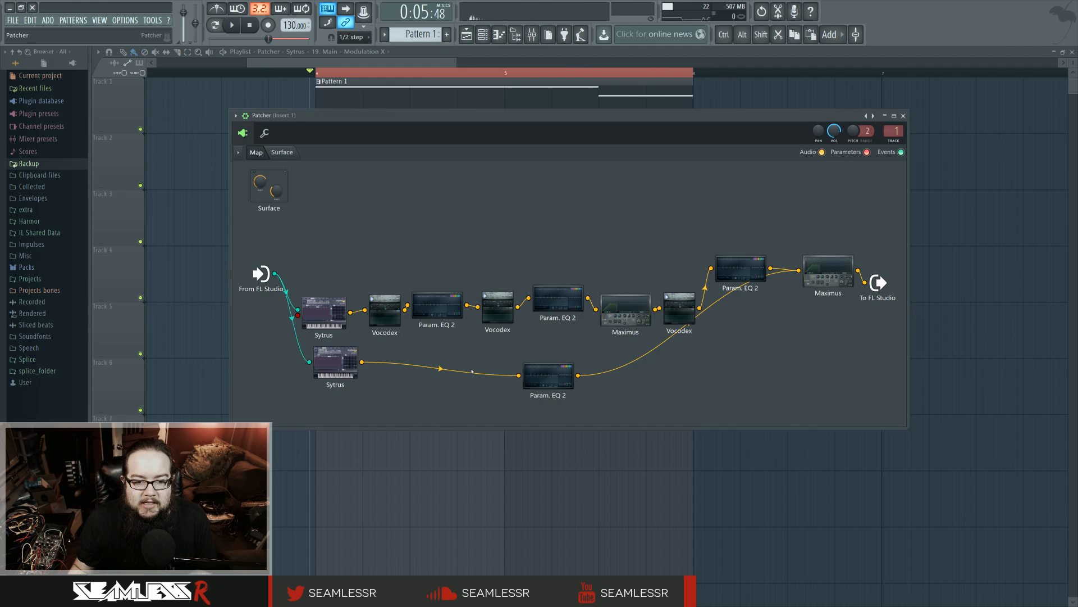
left_click_drag(529, 119, 539, 147)
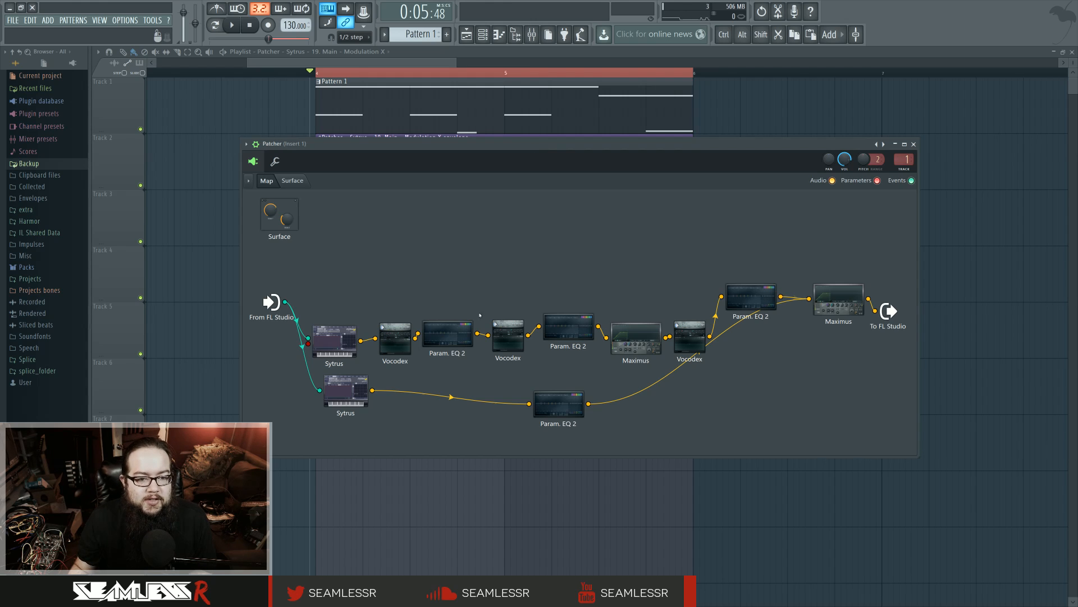
Inspect the Band distribution curve of the first Vocodex in the Patcher chain and close its window
double_click(413, 337)
left_click(154, 308)
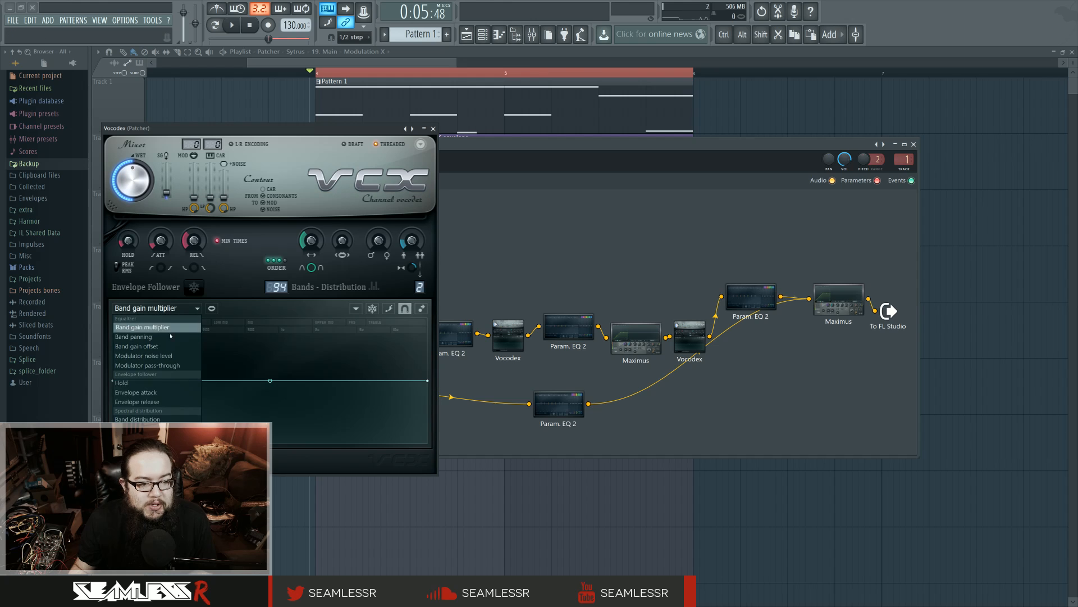
left_click(137, 419)
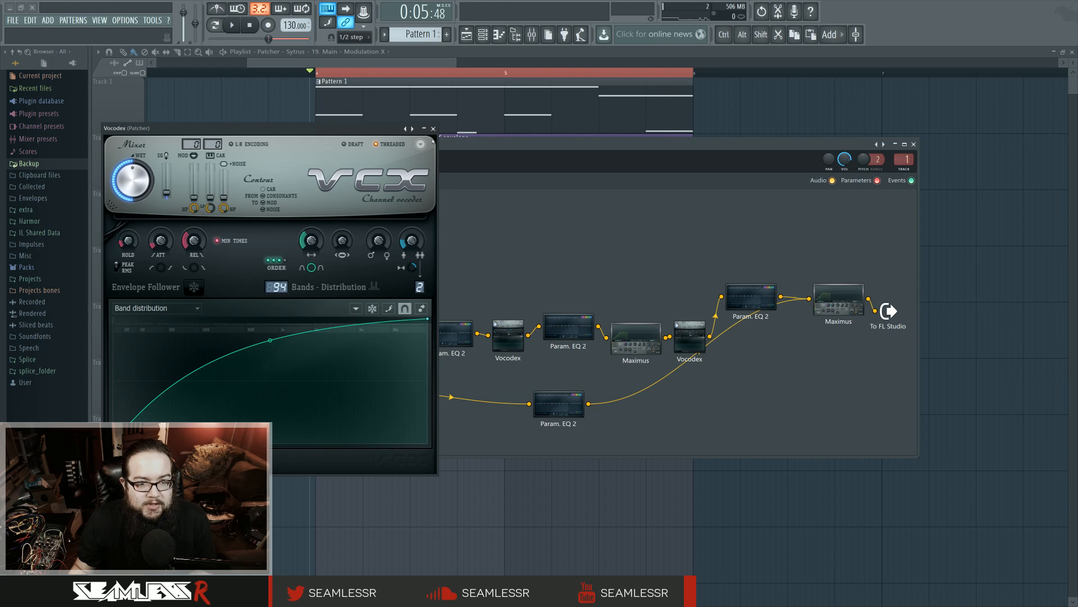
left_click(434, 129)
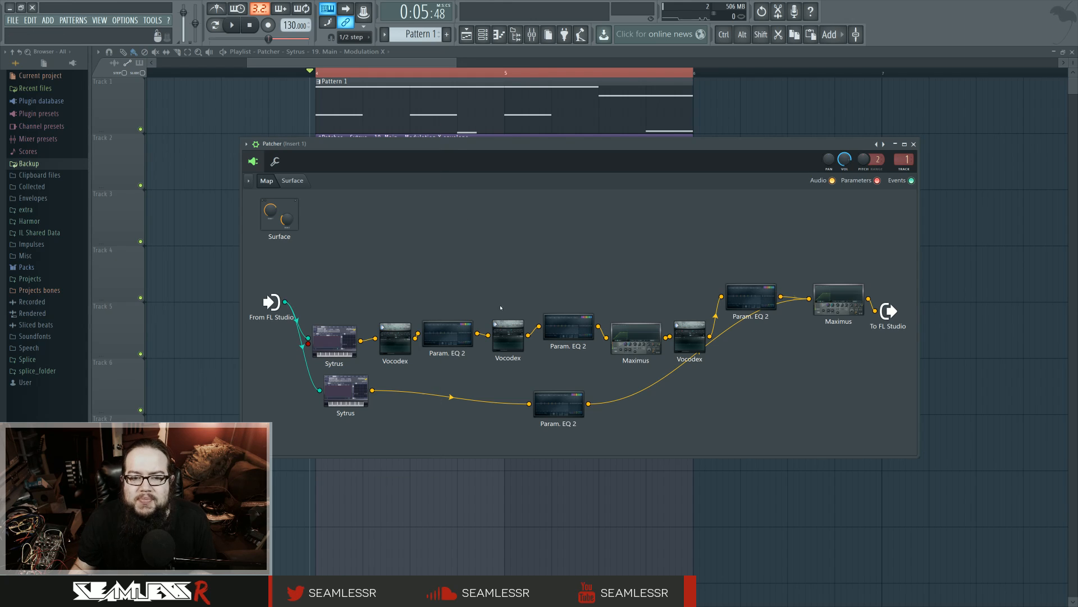
double_click(395, 332)
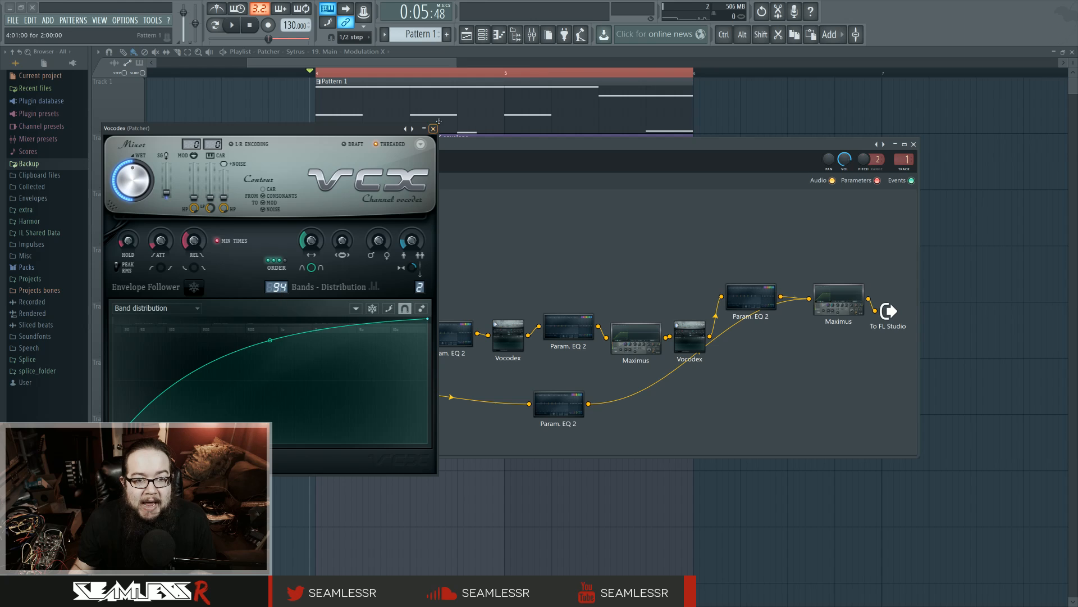
left_click(433, 128)
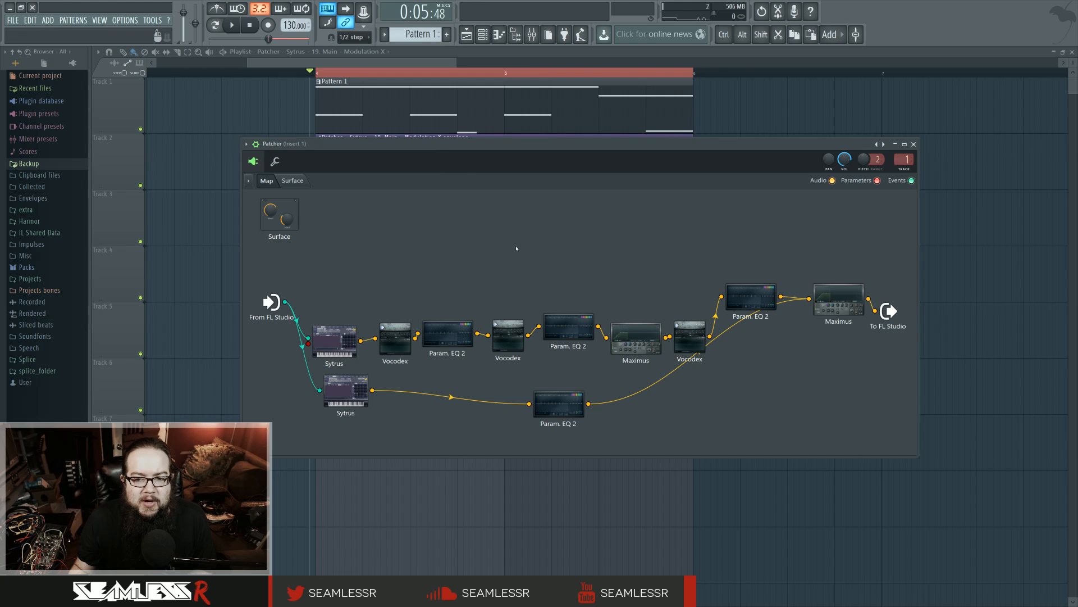
Spread out the Patcher map by moving the last two Param. EQ 2 nodes, the upper Sytrus and the To FL Studio node
left_click_drag(751, 297, 756, 302)
left_click_drag(566, 414, 734, 403)
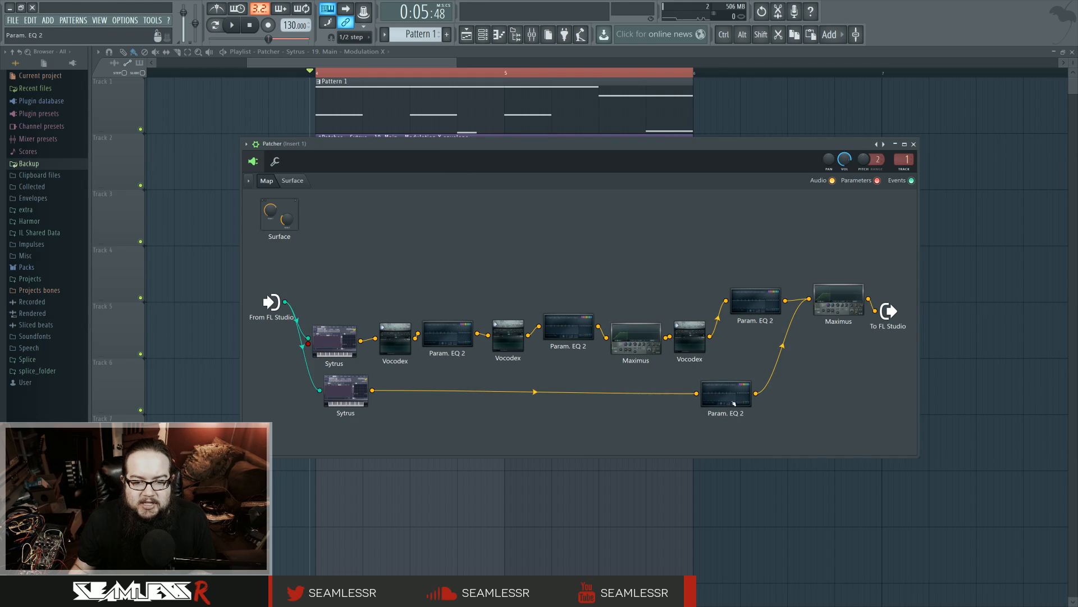
double_click(334, 340)
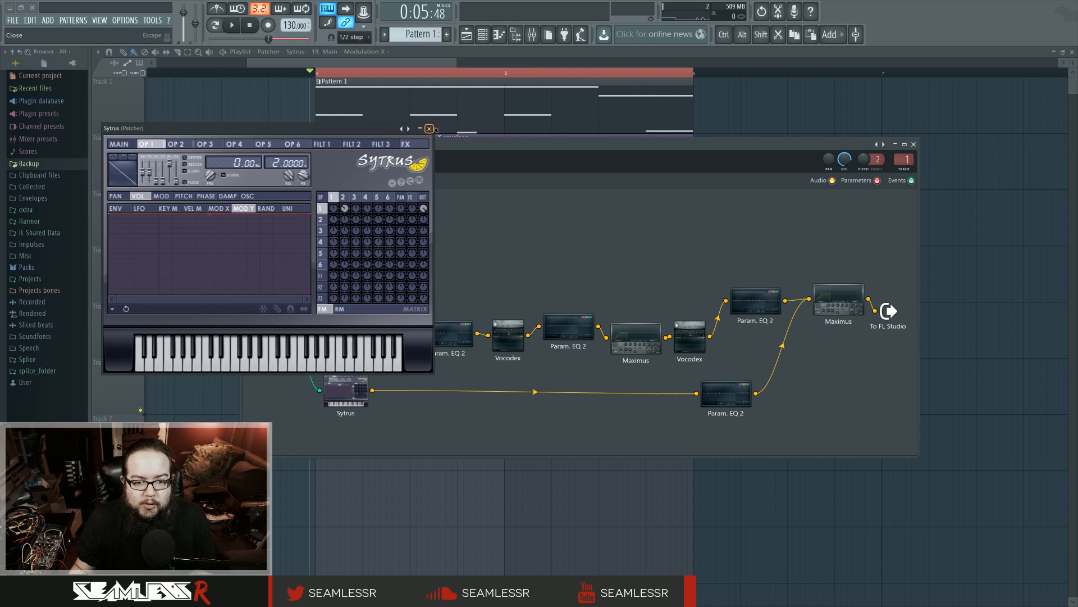
left_click(431, 130)
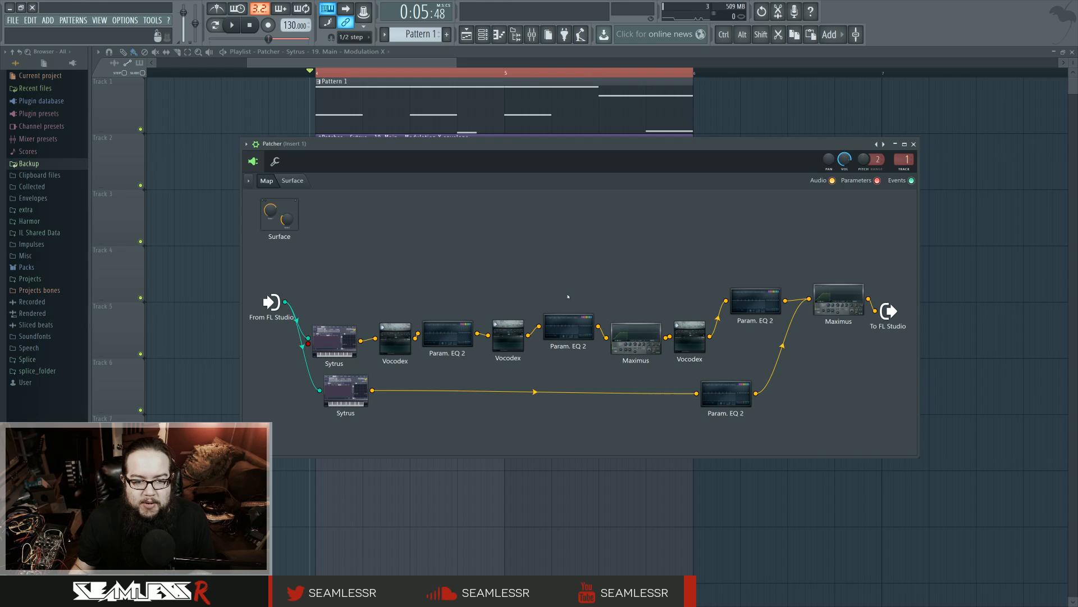
left_click_drag(334, 339, 338, 275)
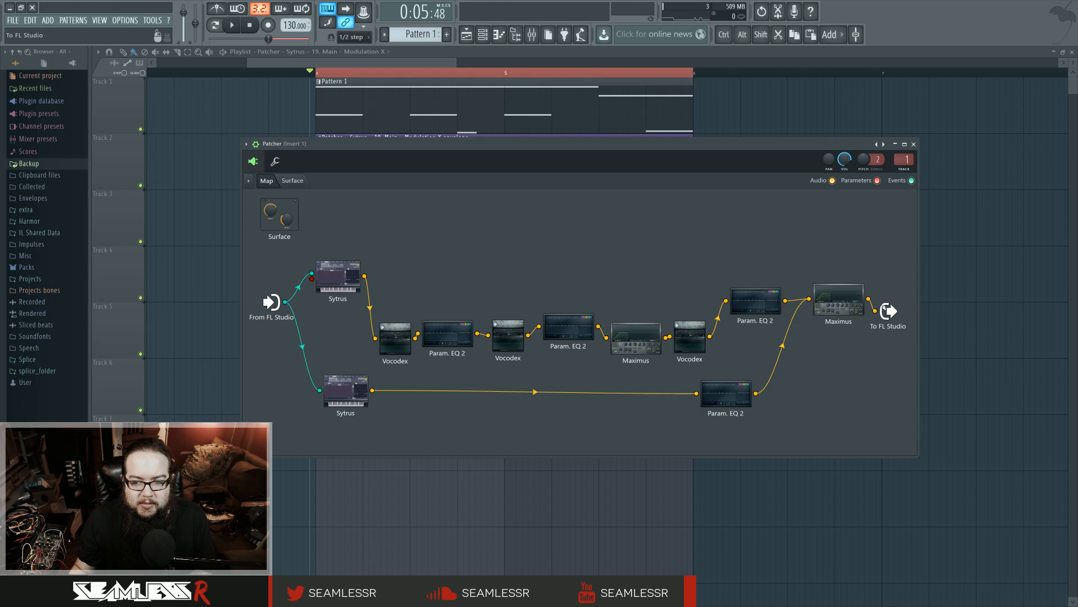
left_click_drag(884, 308, 920, 299)
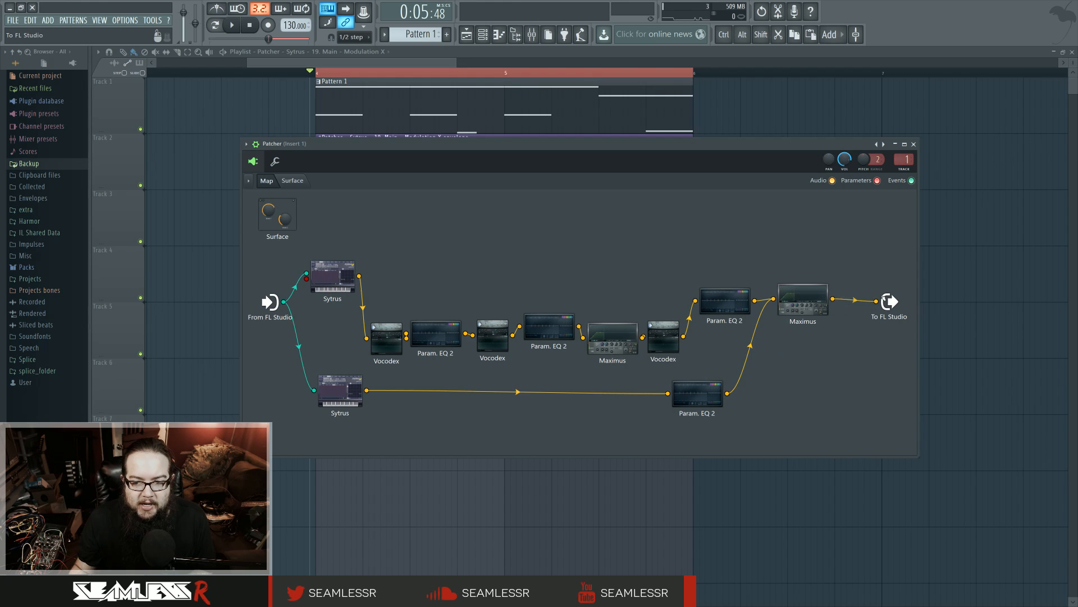
Connect the upper Sytrus's main output directly to FL Studio's audio output and play the loop to audition it
right_click(360, 276)
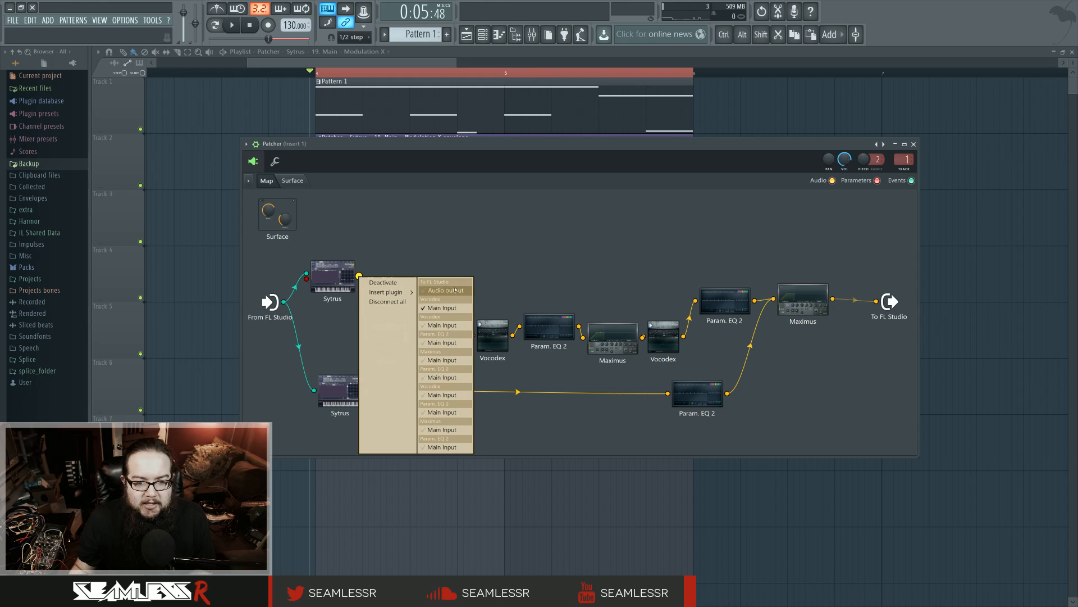
left_click(436, 291)
key("space")
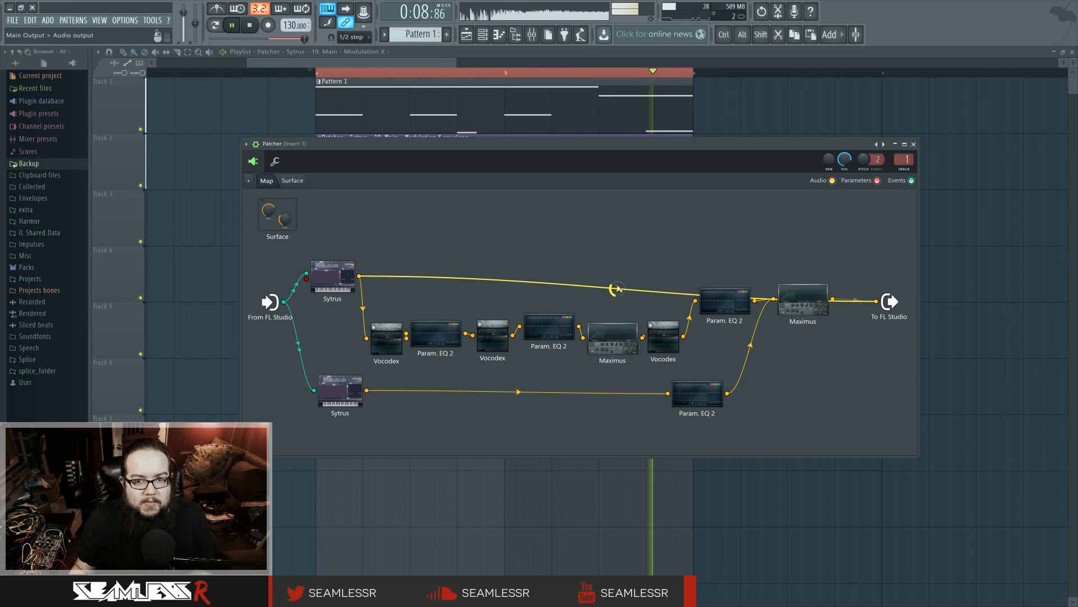
key("space")
In the upper Sytrus, give operator 3 a square-like waveform, sweep its pre-filter down to 8% and back up, and close the synth
left_click(372, 285)
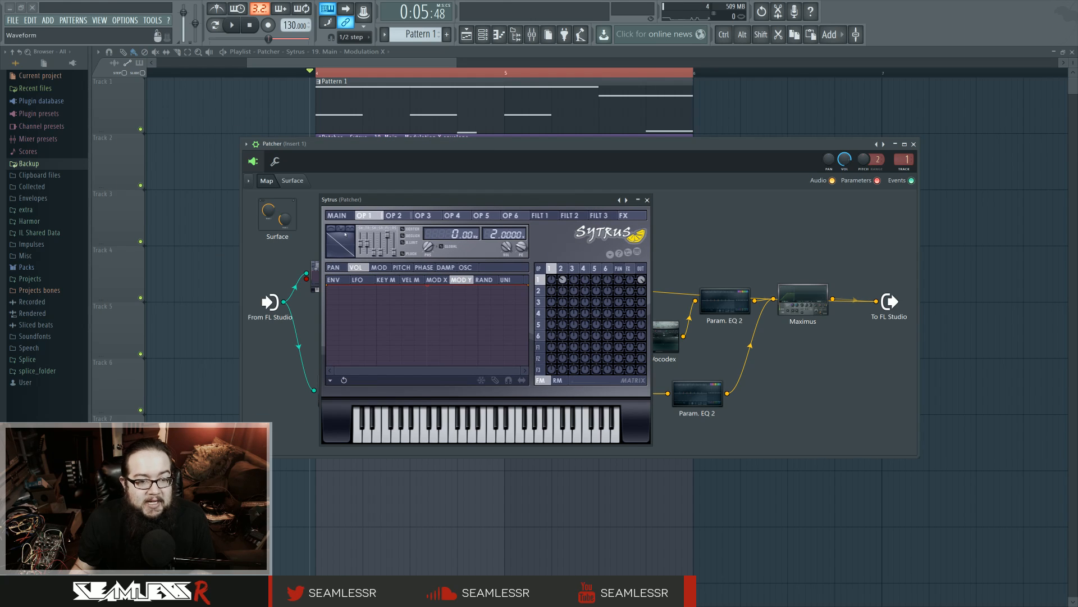
left_click(563, 269)
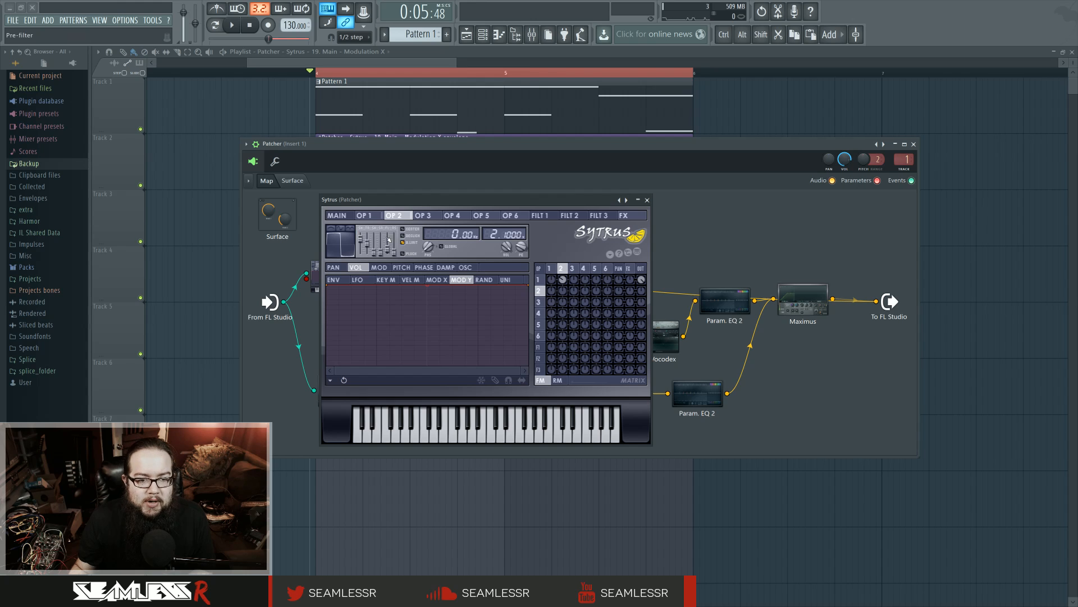
left_click(425, 217)
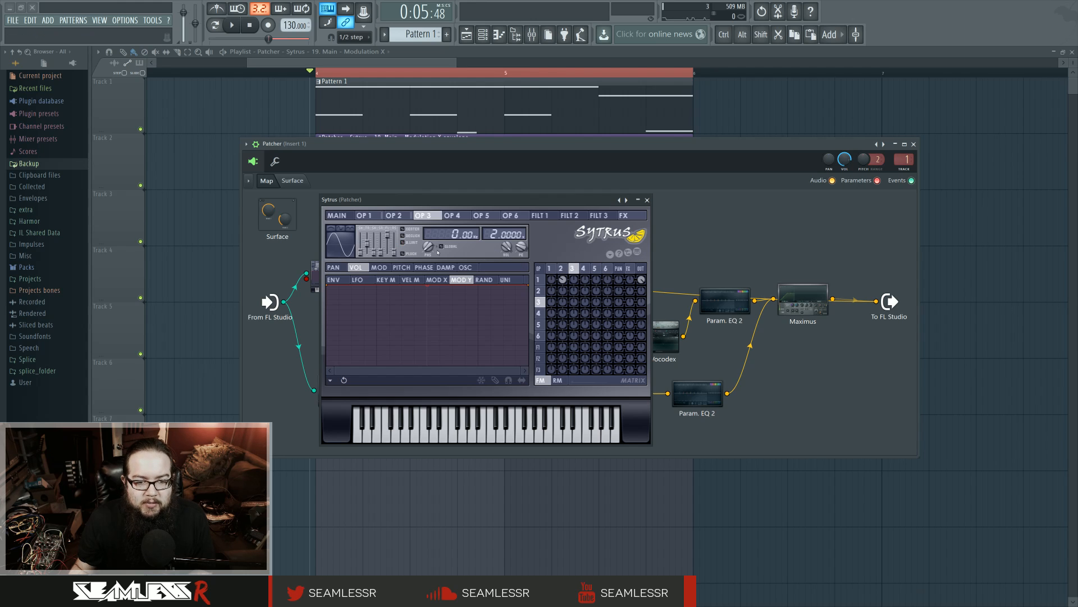
left_click(348, 237)
left_click(365, 257)
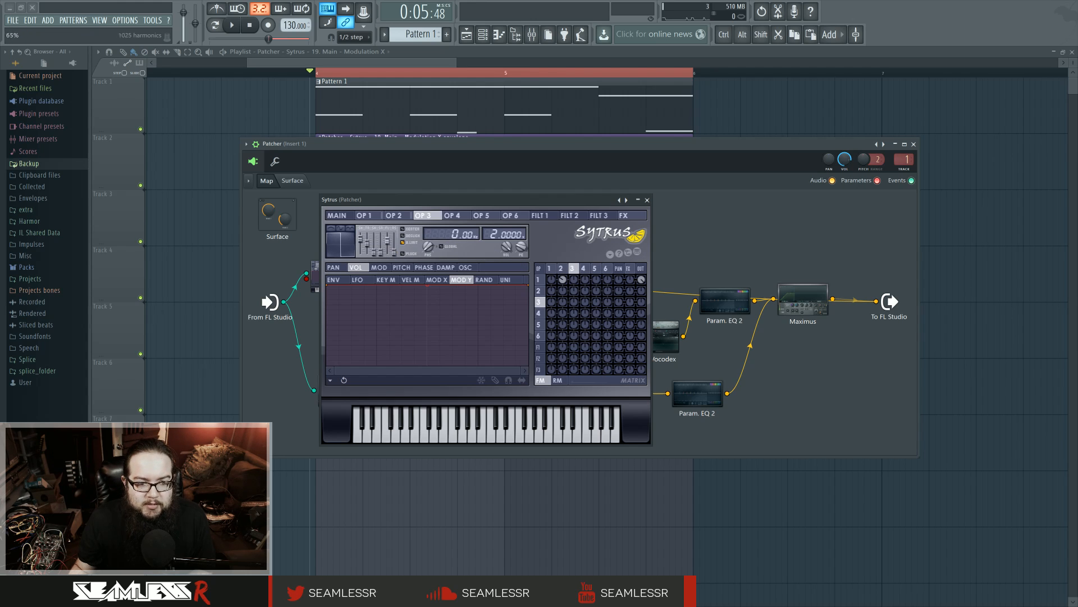
left_click_drag(387, 241, 388, 250)
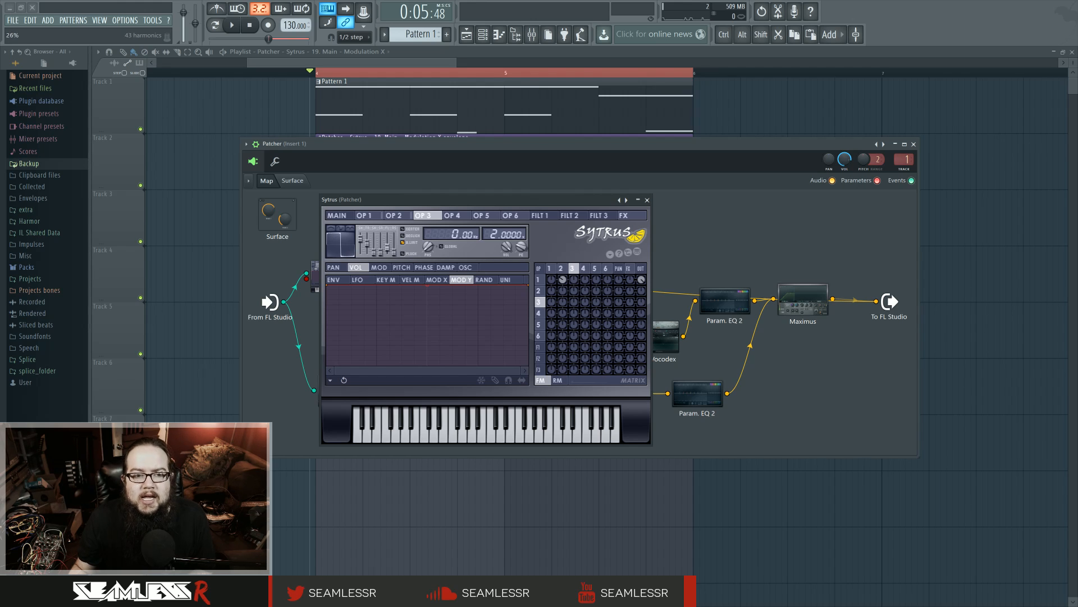
left_click_drag(387, 248, 387, 254)
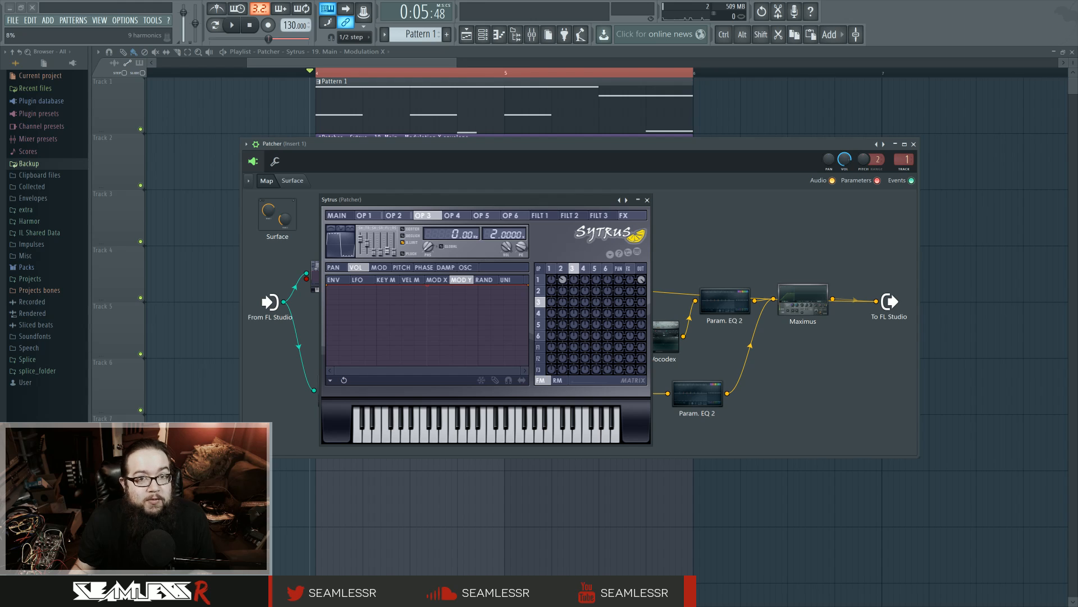
left_click_drag(388, 252, 388, 234)
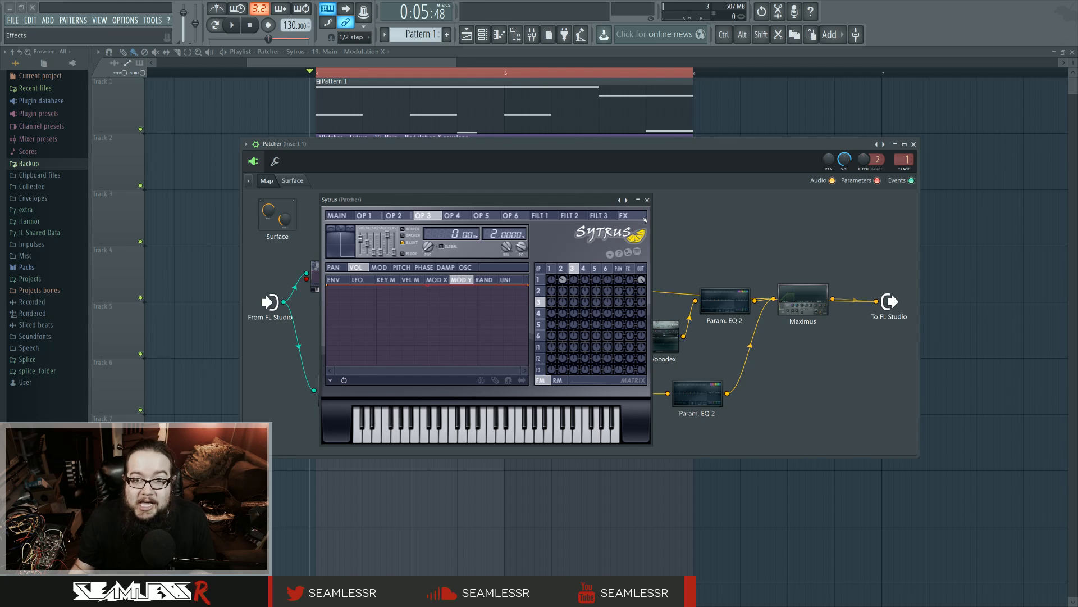
left_click(647, 200)
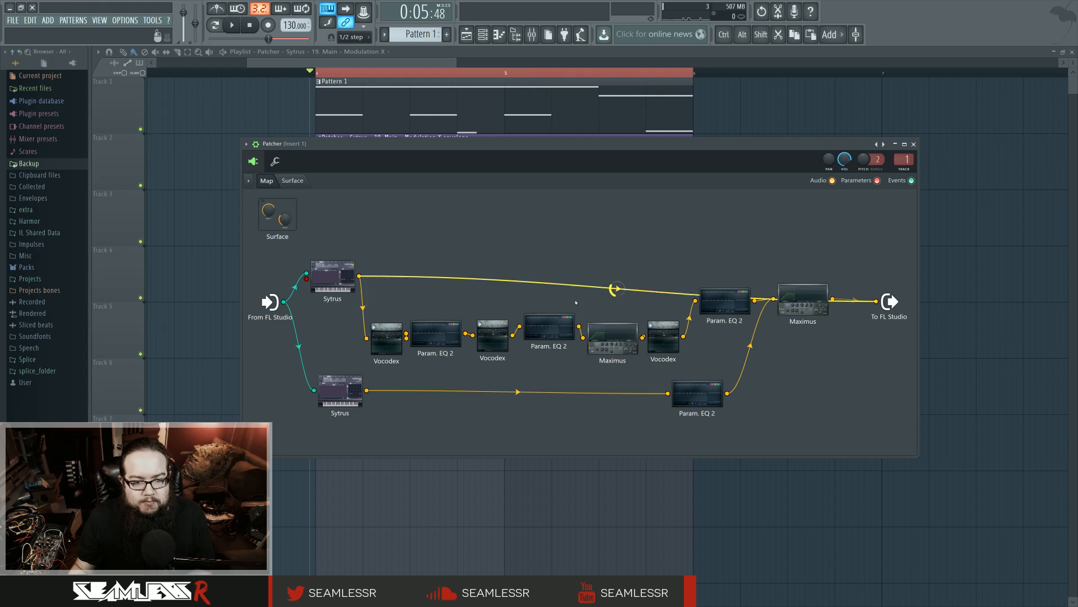
Remove the upper Sytrus's direct link to FL Studio's audio output and move the first Vocodex underneath that Sytrus
right_click(360, 277)
left_click(388, 282)
left_click_drag(400, 337, 370, 336)
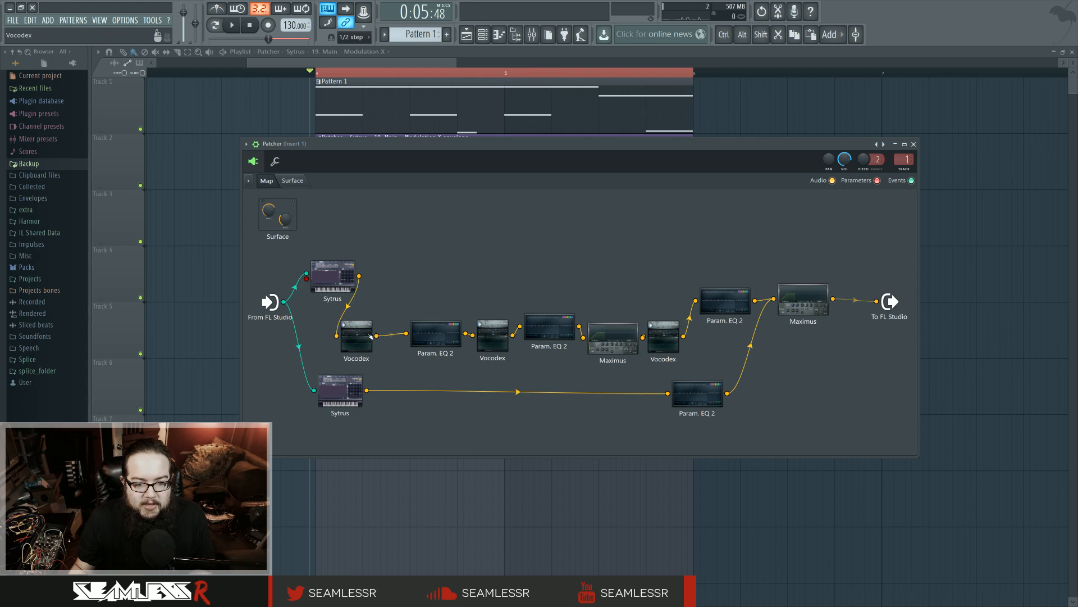
Connect the first Vocodex's output to FL Studio's audio output, place it beside the upper Sytrus, and audition the loop
right_click(378, 336)
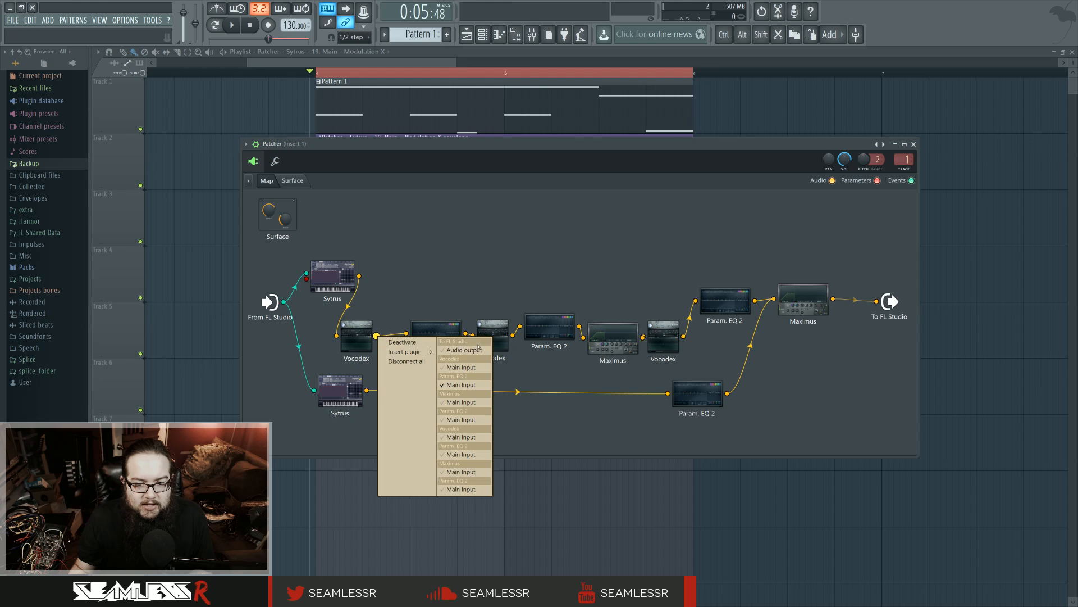
left_click(471, 351)
left_click_drag(357, 337, 387, 279)
key("space")
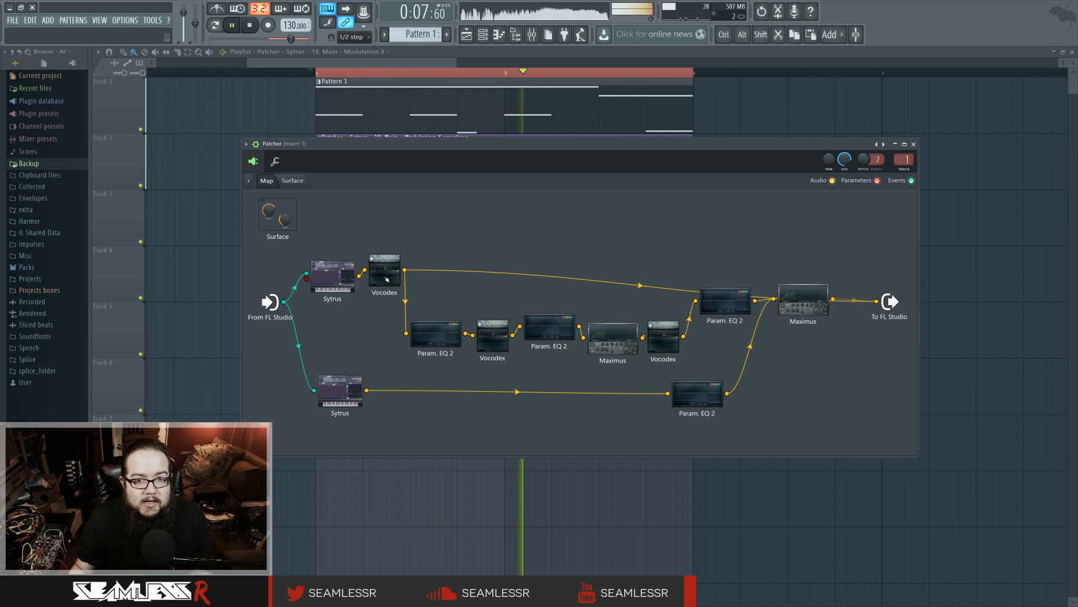
key("space")
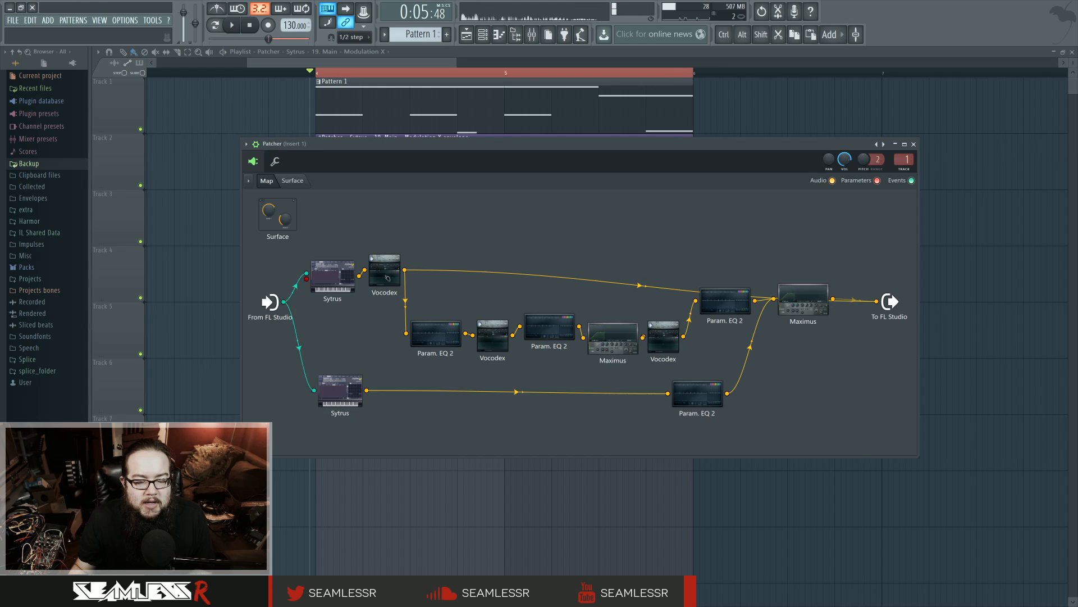
Show the first Vocodex's Band gain multiplier graph and play the loop briefly to watch its band levels
left_click(398, 284)
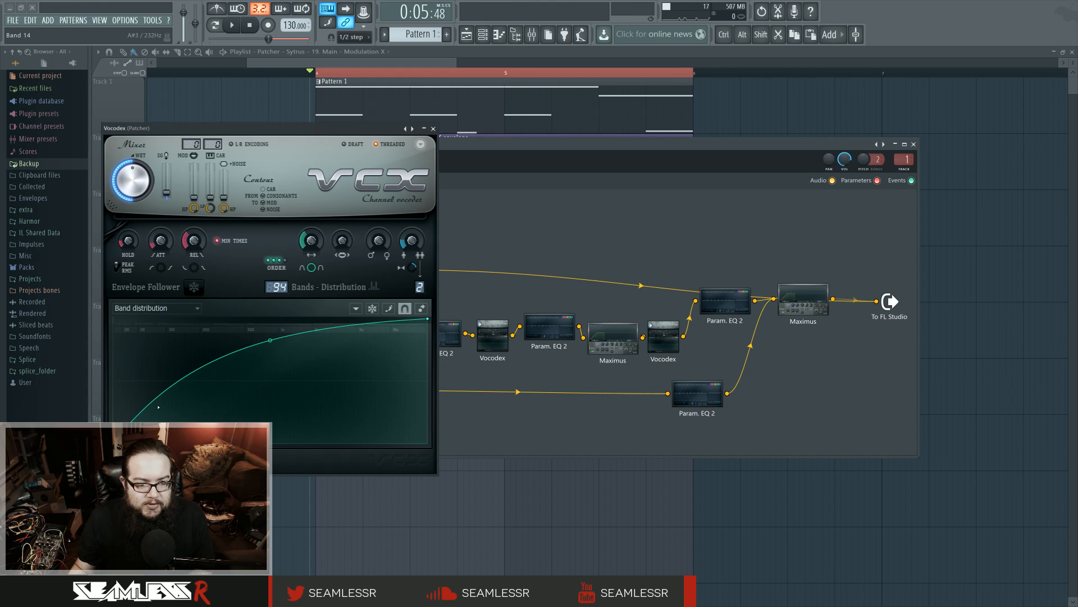
left_click(157, 308)
left_click(157, 328)
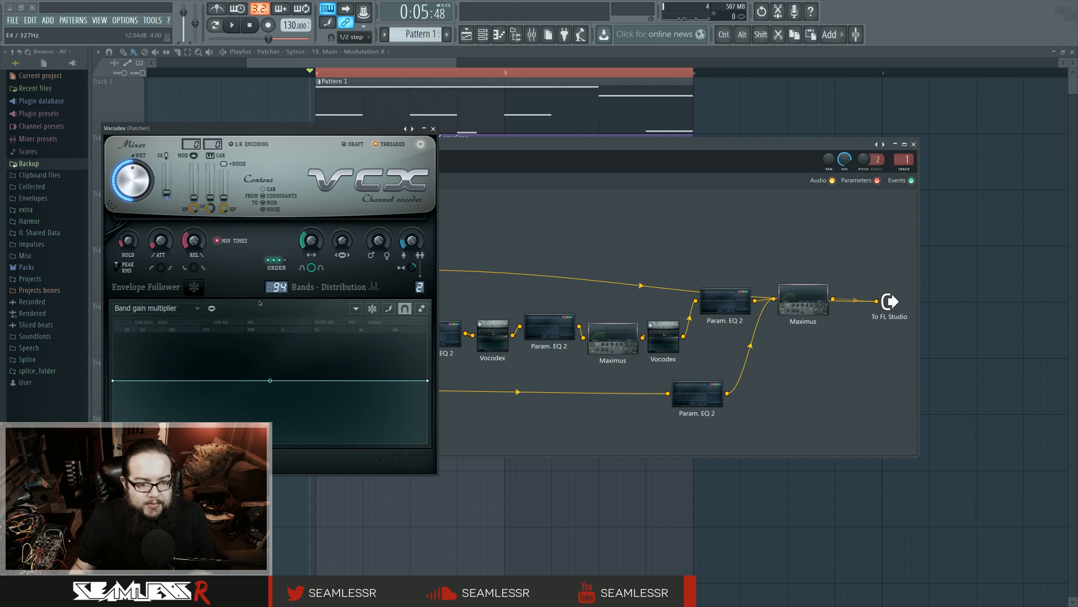
left_click(232, 24)
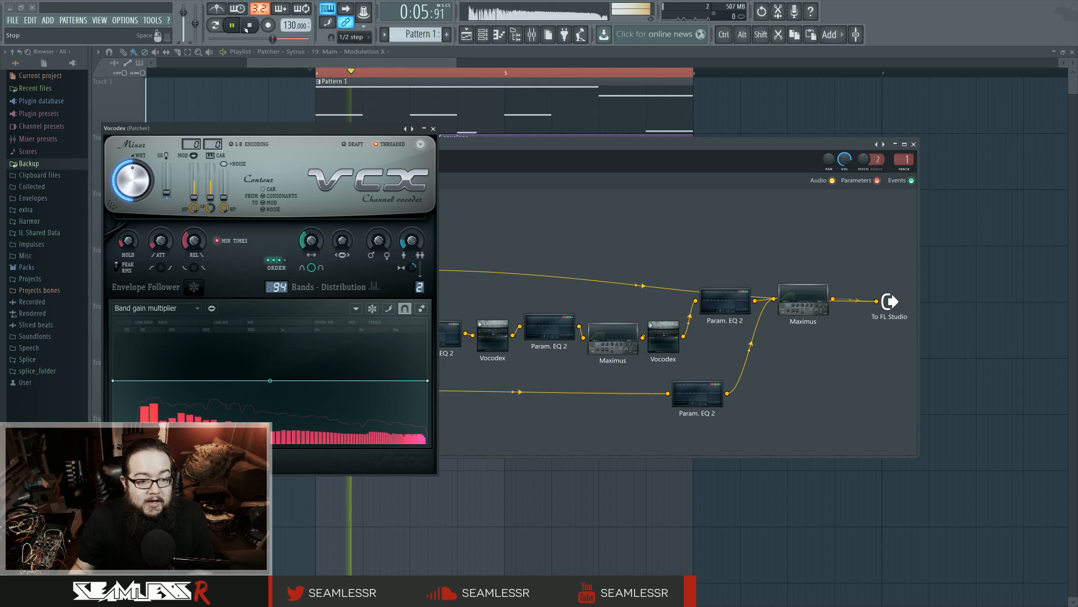
left_click(248, 25)
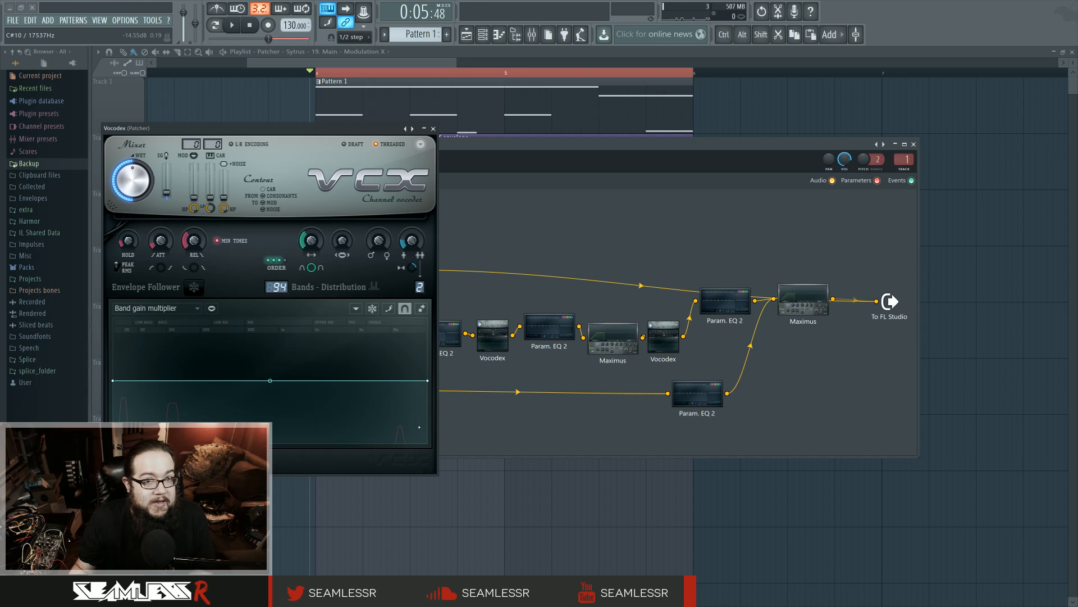
Look through the Vocodex's Band width and other parameter graphs, return to Band gain multiplier, and close the plugin
left_click(155, 308)
left_click(161, 380)
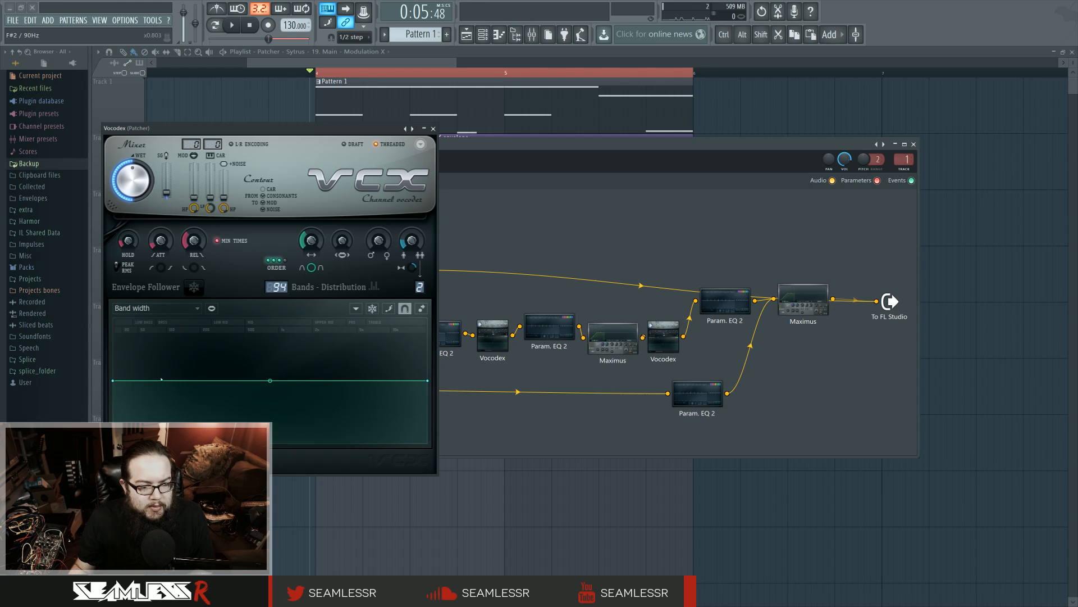
left_click(159, 308)
left_click(140, 403)
left_click(155, 307)
left_click(171, 328)
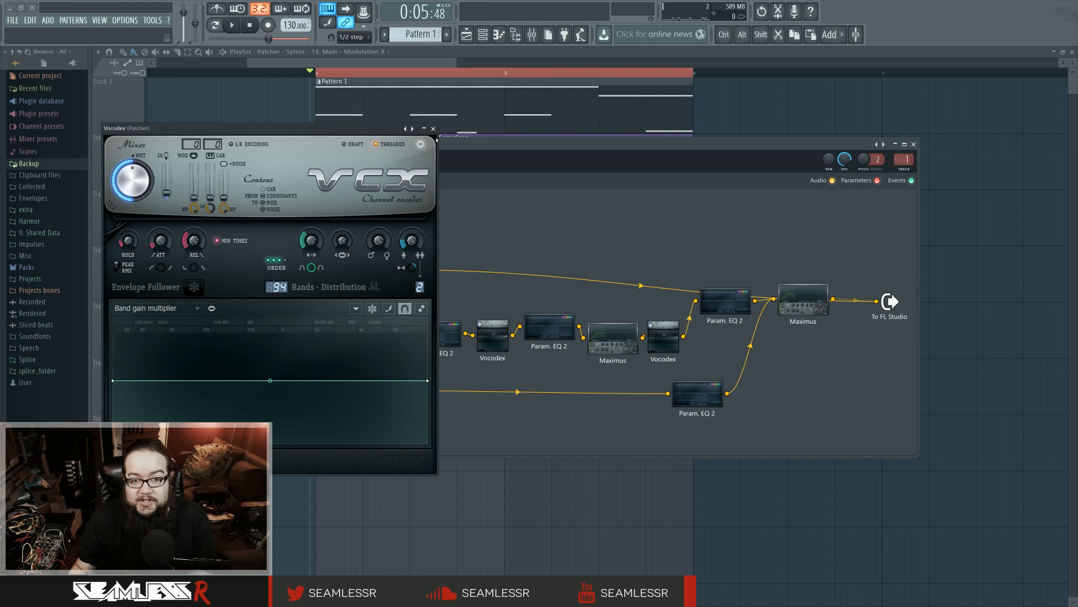
left_click(433, 129)
View the first Param. EQ 2's curve, close it, and disconnect the first Vocodex from FL Studio's audio output
left_click(442, 336)
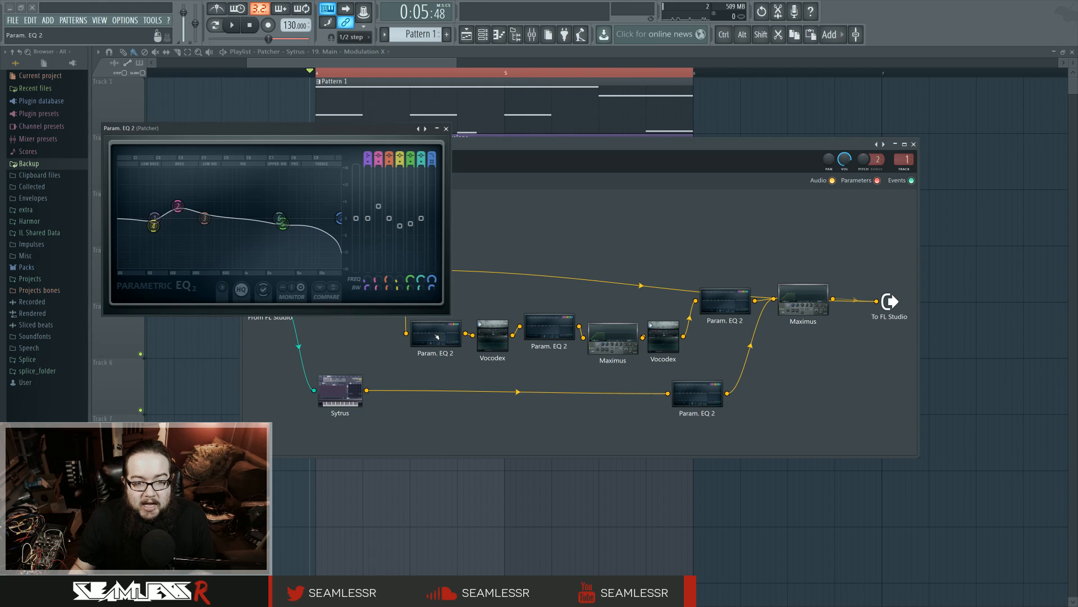
left_click(446, 128)
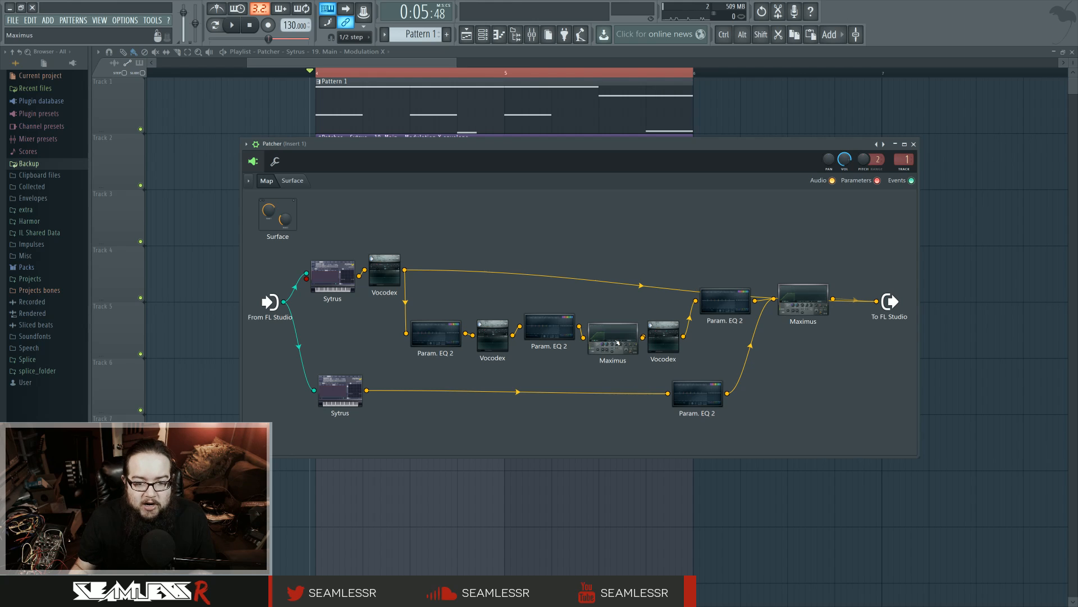
right_click(404, 270)
left_click(493, 284)
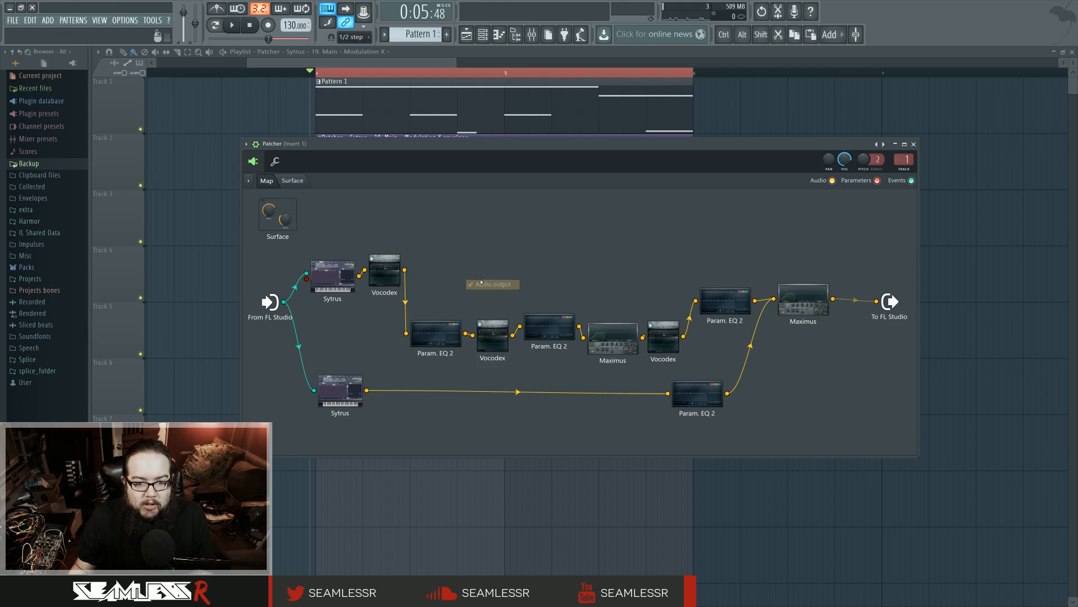
Raise the second Vocodex above the chain, connect its output to FL Studio's audio output, and audition the loop
left_click_drag(493, 336, 477, 278)
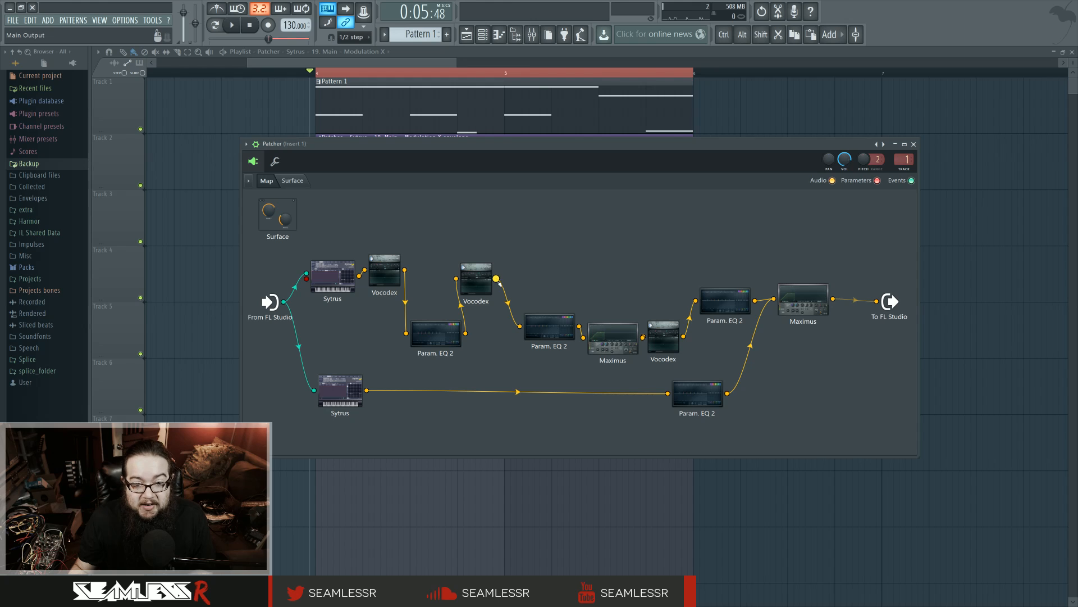
right_click(498, 282)
left_click(585, 296)
left_click_drag(477, 279, 482, 257)
key("space")
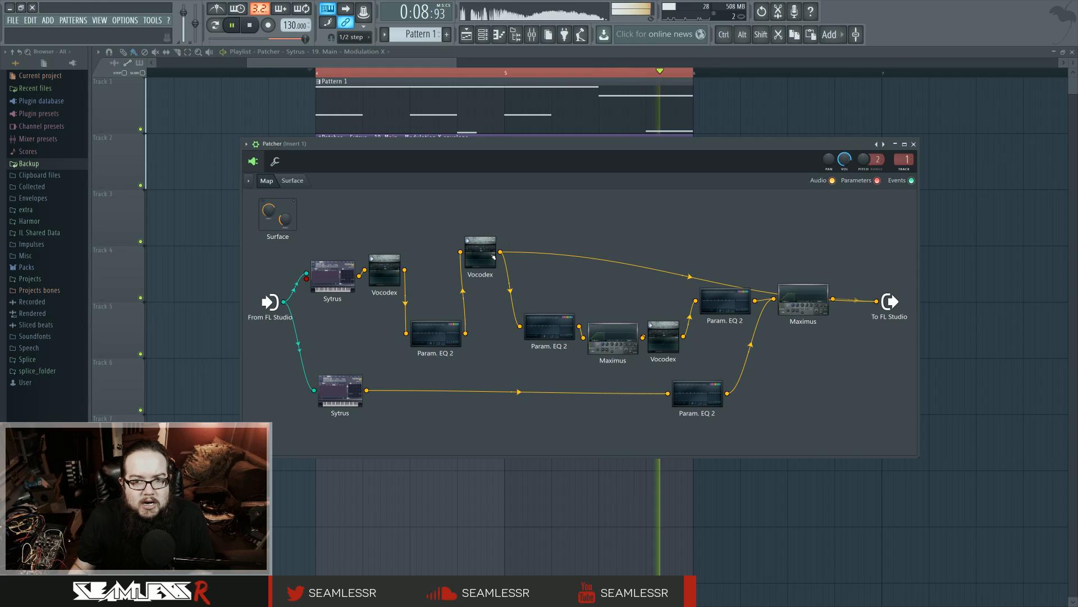
key("space")
View the second Vocodex's settings and the curves of the Param. EQ 2 units before and after it, closing each plugin
double_click(477, 241)
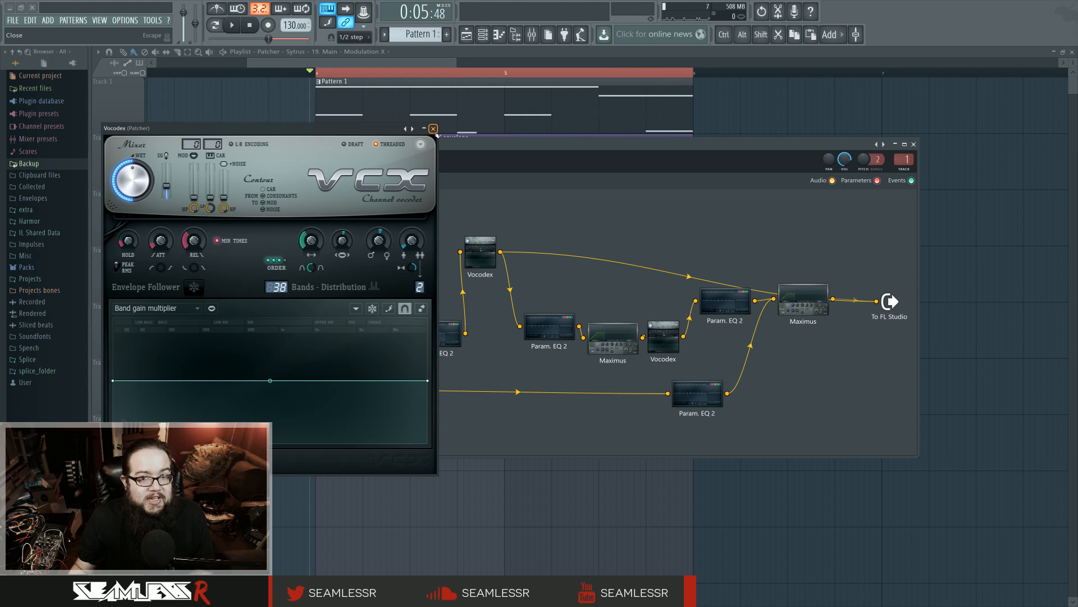
left_click(433, 128)
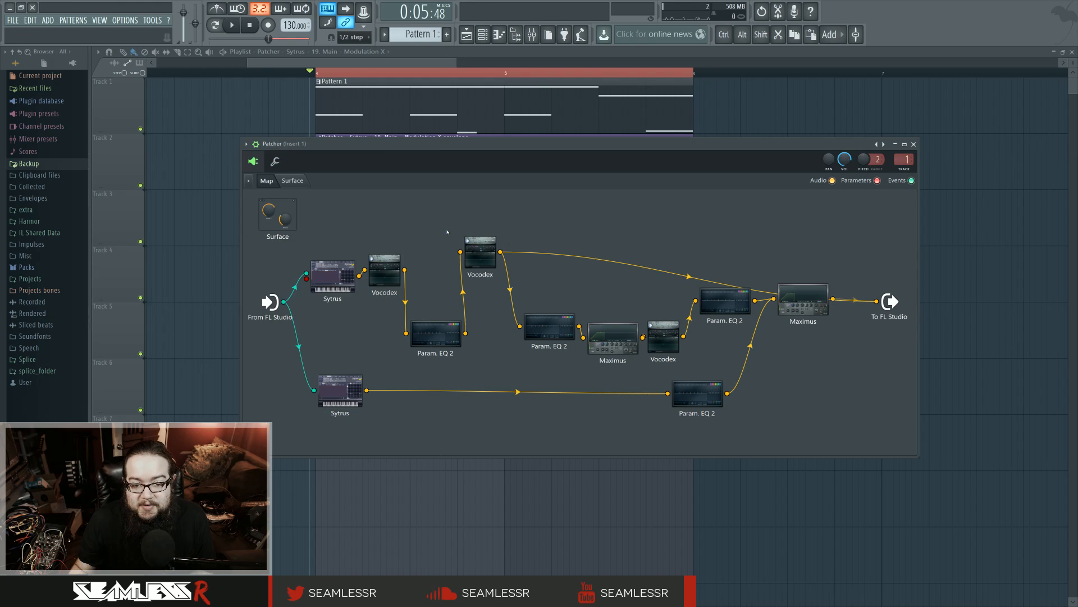
double_click(436, 334)
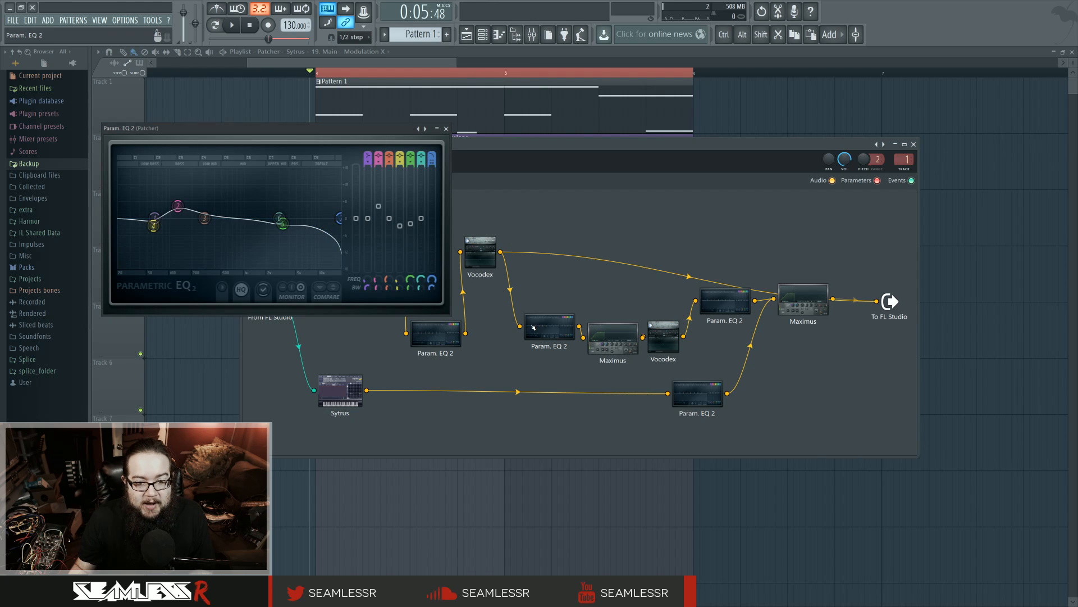
double_click(549, 327)
left_click(445, 129)
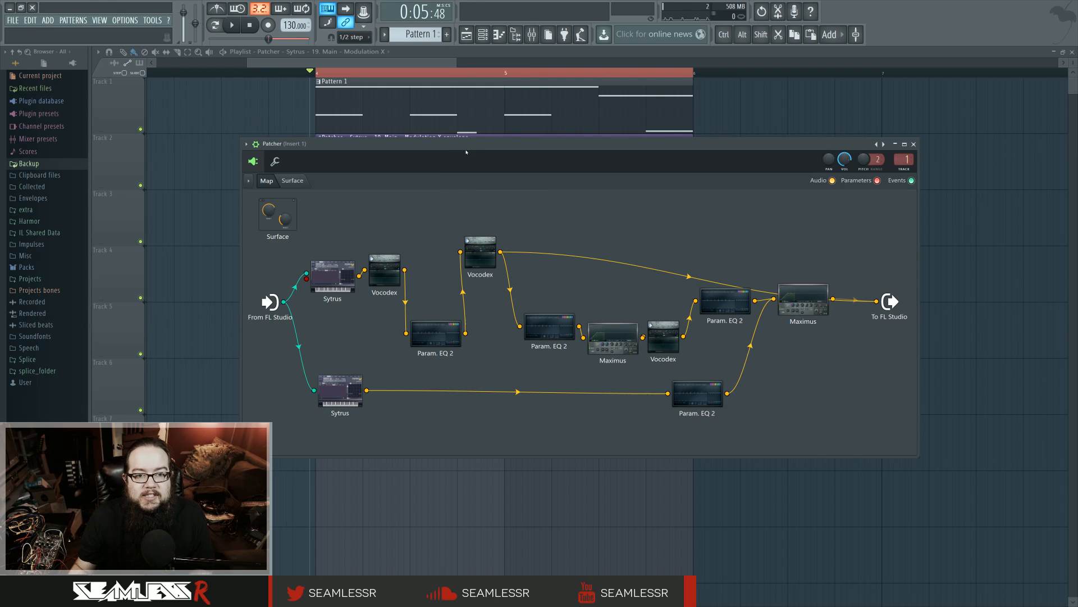
Uncover the modulation envelope clip behind Patcher, view the upper Sytrus's OP 2 settings, and audition the loop
left_click_drag(466, 149, 438, 257)
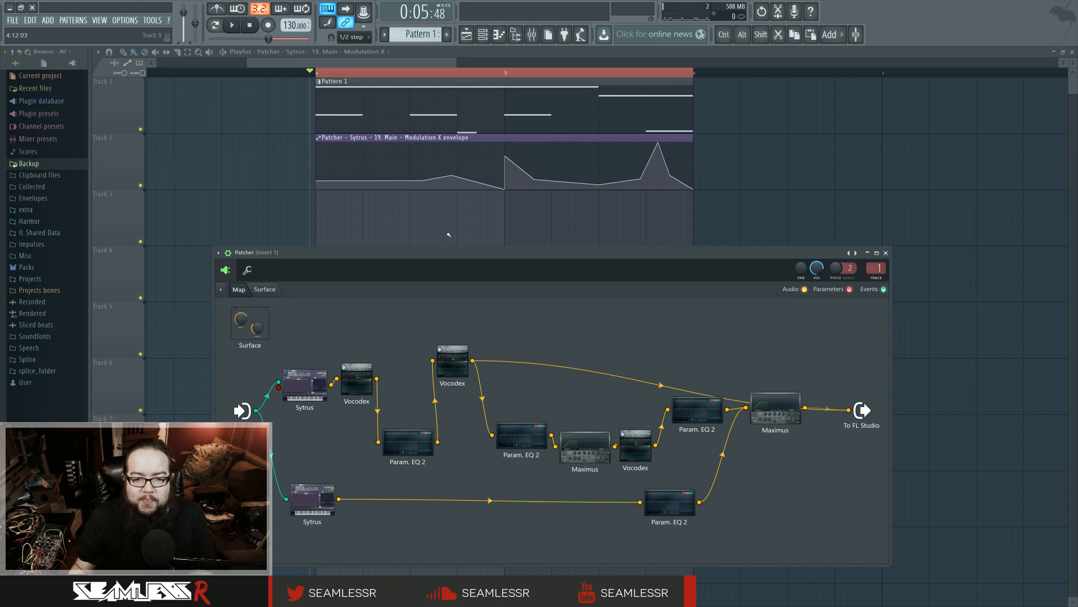
left_click(307, 382)
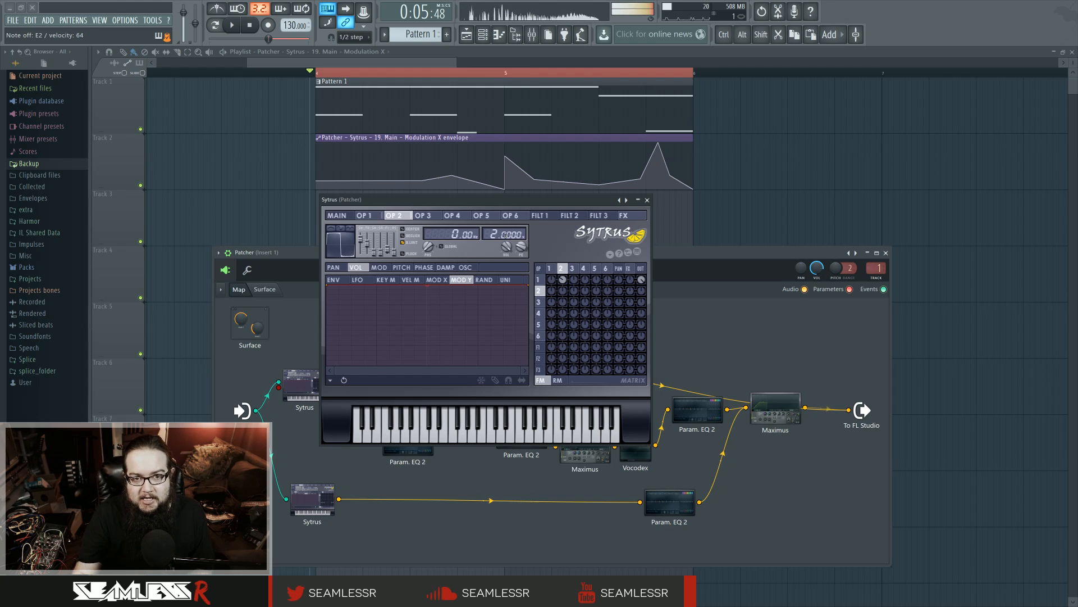
left_click(232, 25)
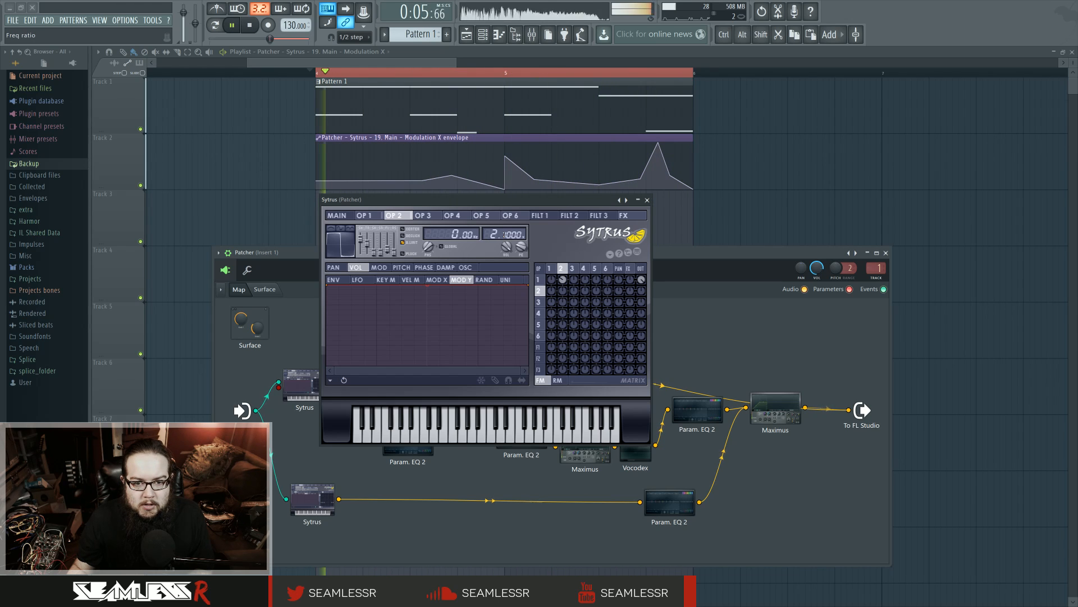
left_click(647, 199)
left_click_drag(579, 252, 569, 203)
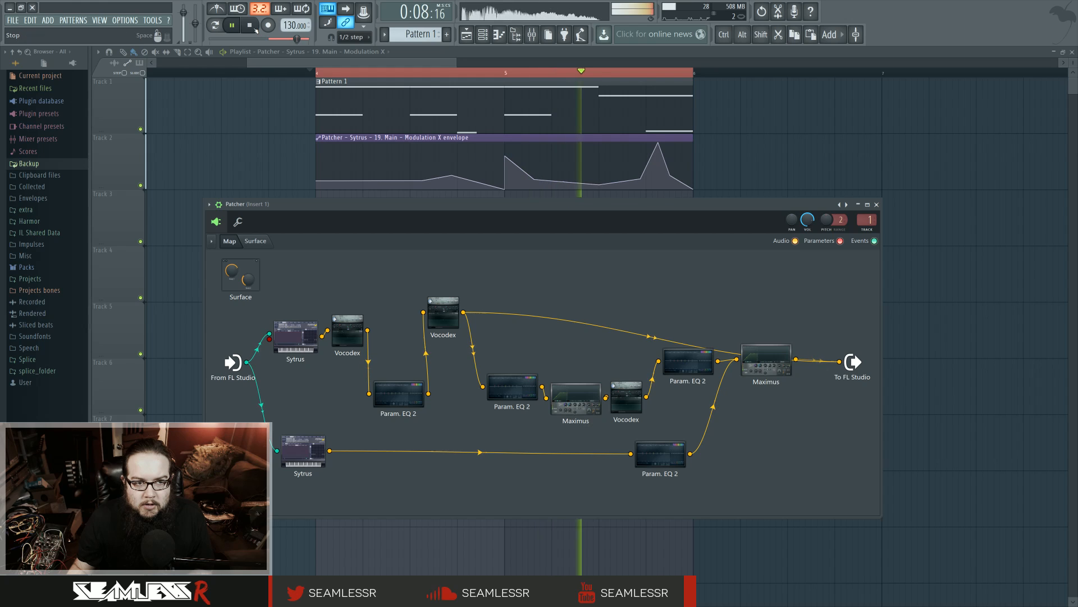
key("space")
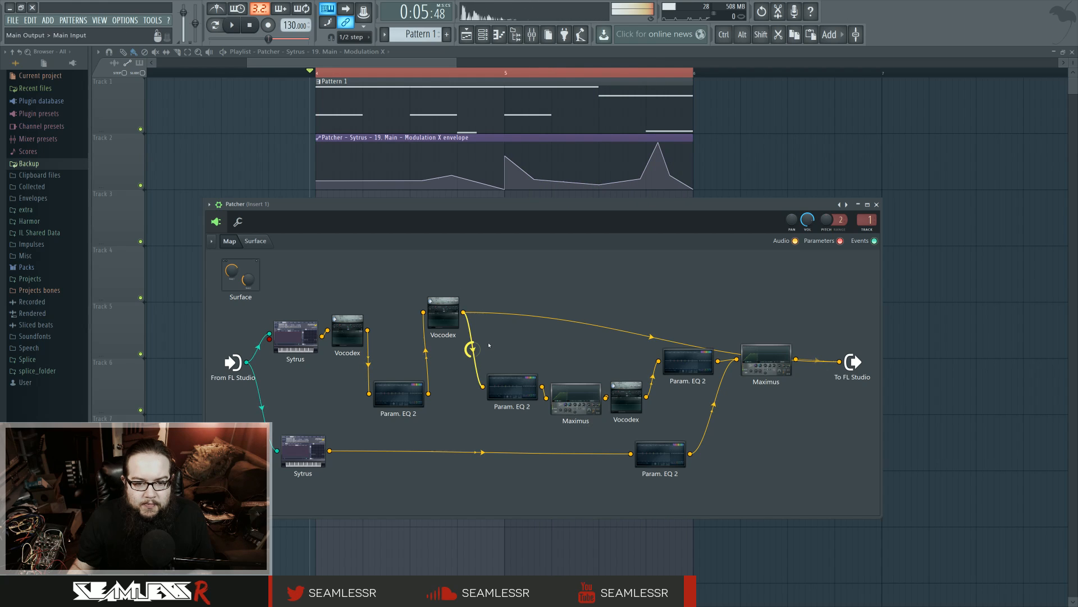
Disconnect the second Vocodex from FL Studio's audio output and look over the first Maximus's master band
right_click(464, 312)
left_click(549, 327)
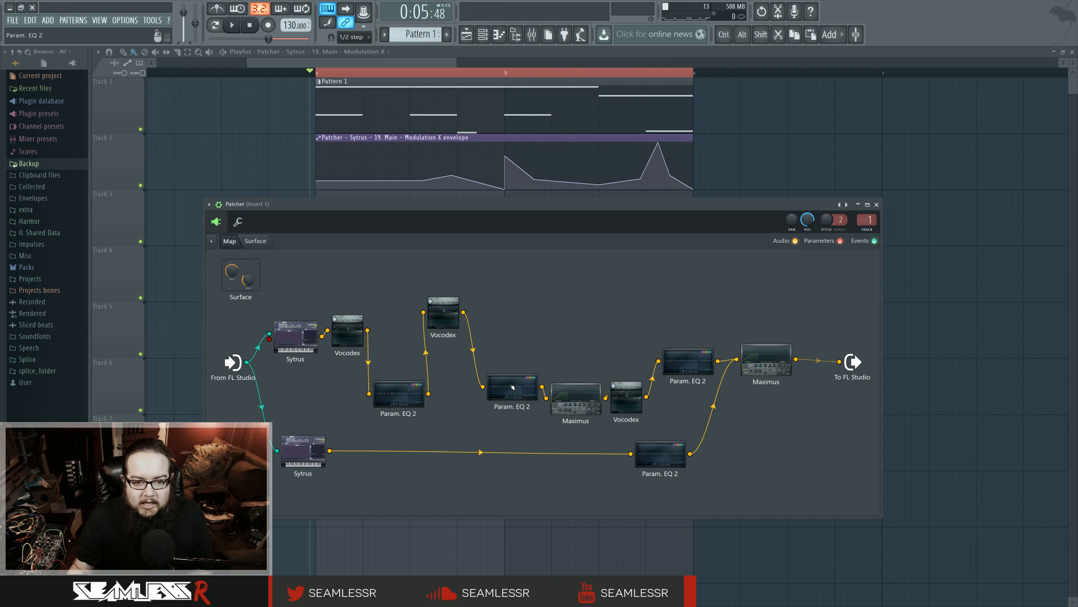
double_click(575, 397)
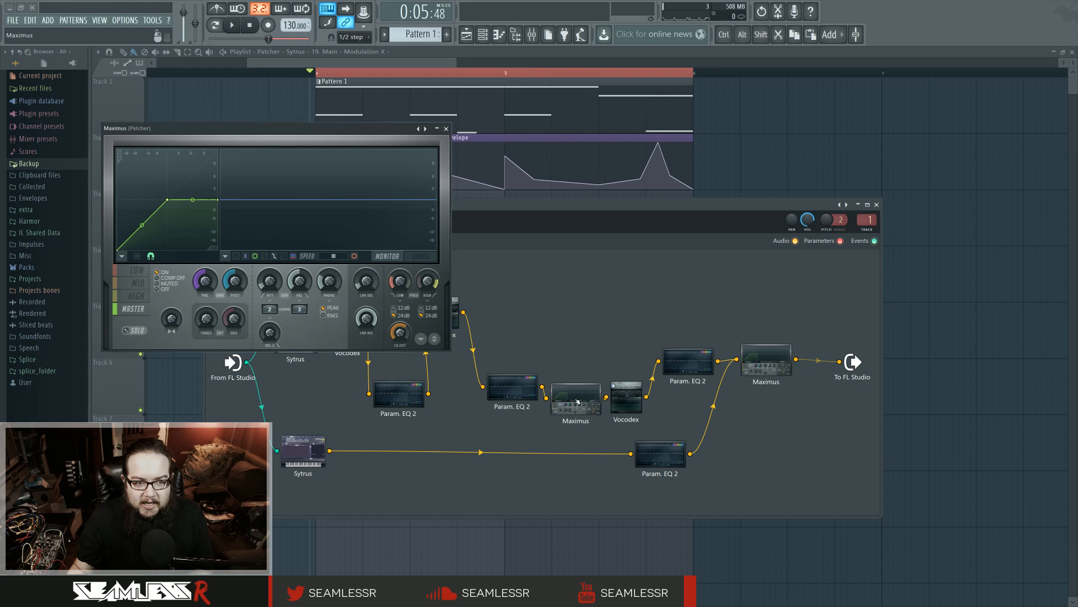
left_click(446, 129)
Raise the third Vocodex above the chain and compare its settings with those of the second Vocodex
left_click_drag(626, 396, 615, 302)
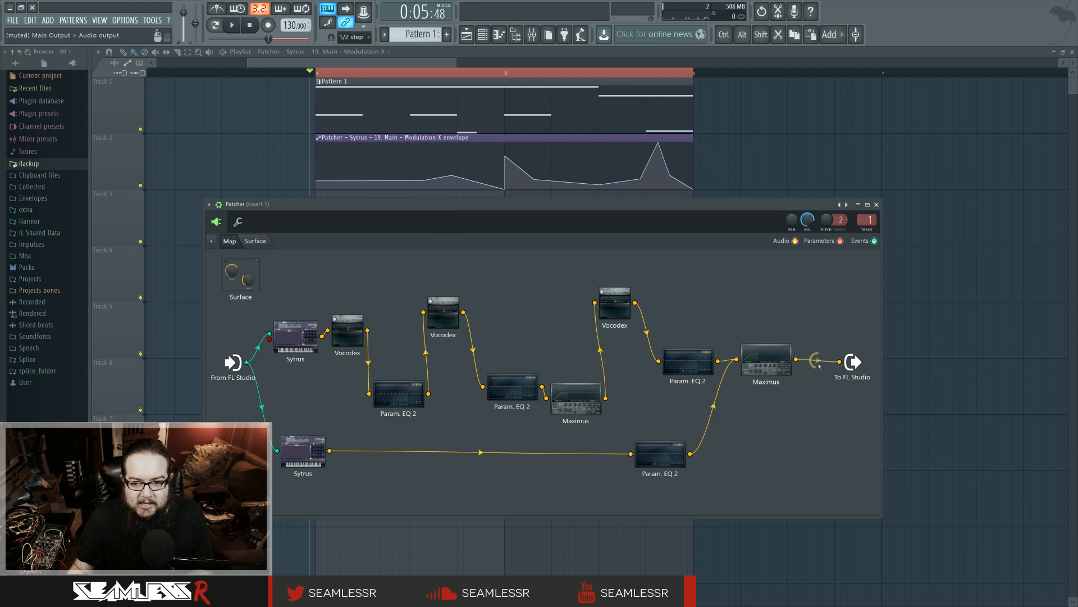
double_click(677, 359)
double_click(620, 308)
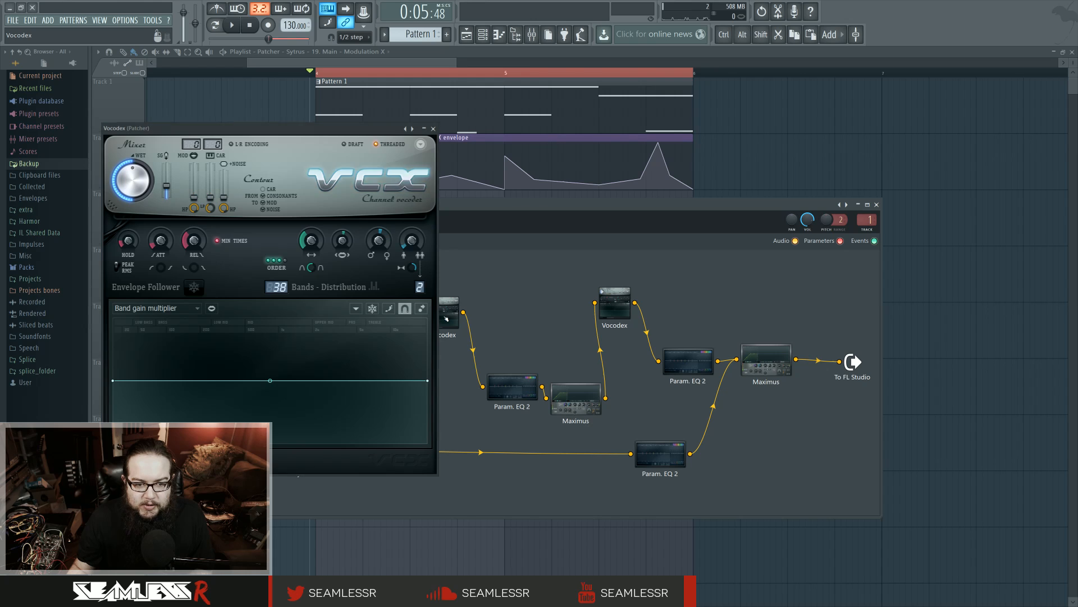
left_click(168, 310)
left_click(170, 312)
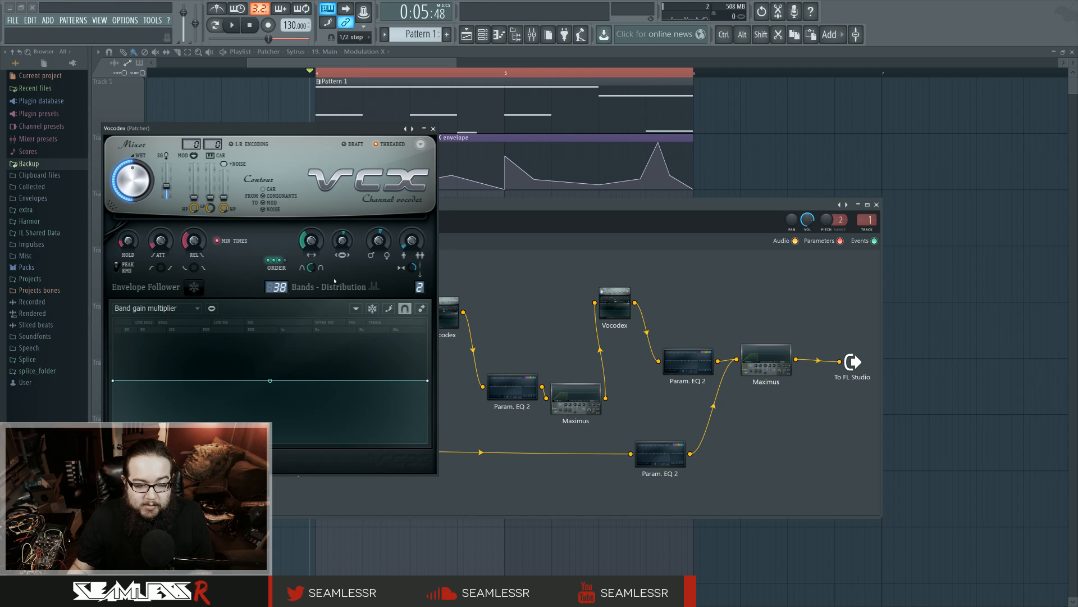
left_click(617, 294)
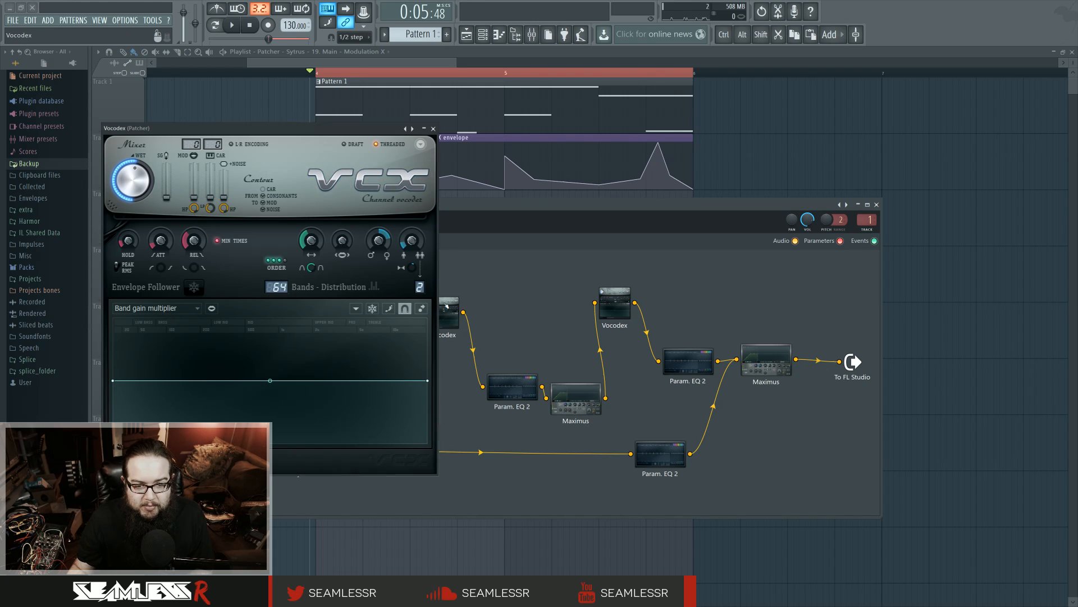
Examine the second Vocodex's Band distribution, Modulator pitch shift and Band width graphs
left_click(171, 309)
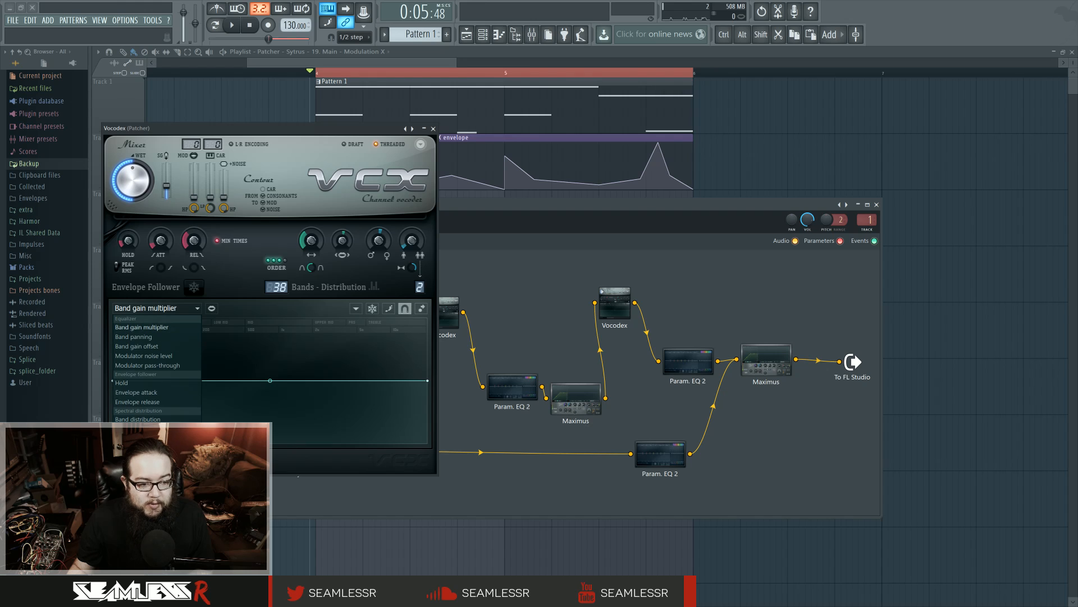
left_click(138, 419)
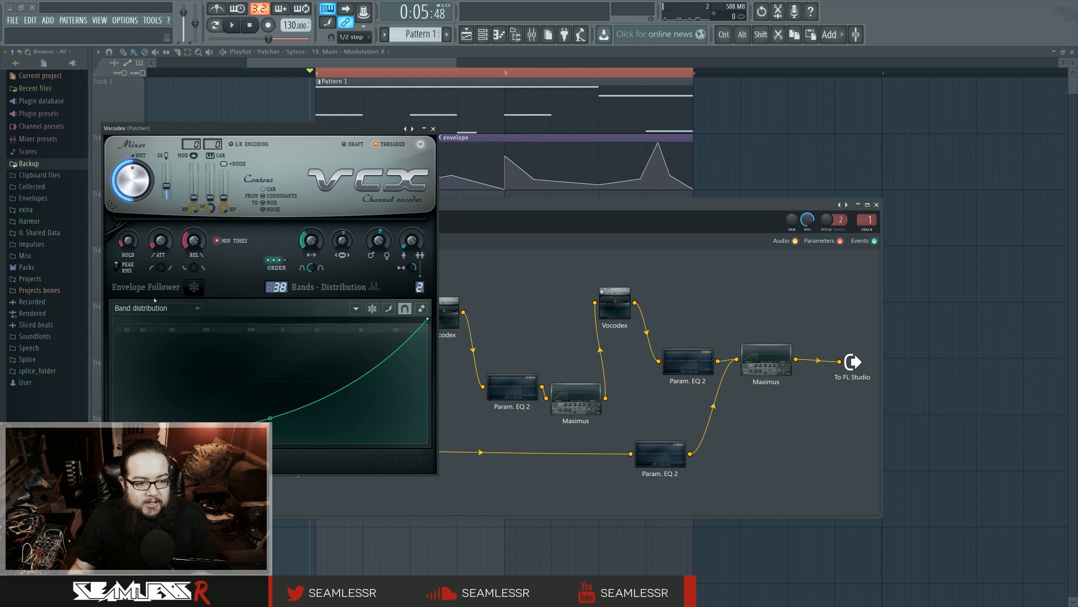
left_click(191, 308)
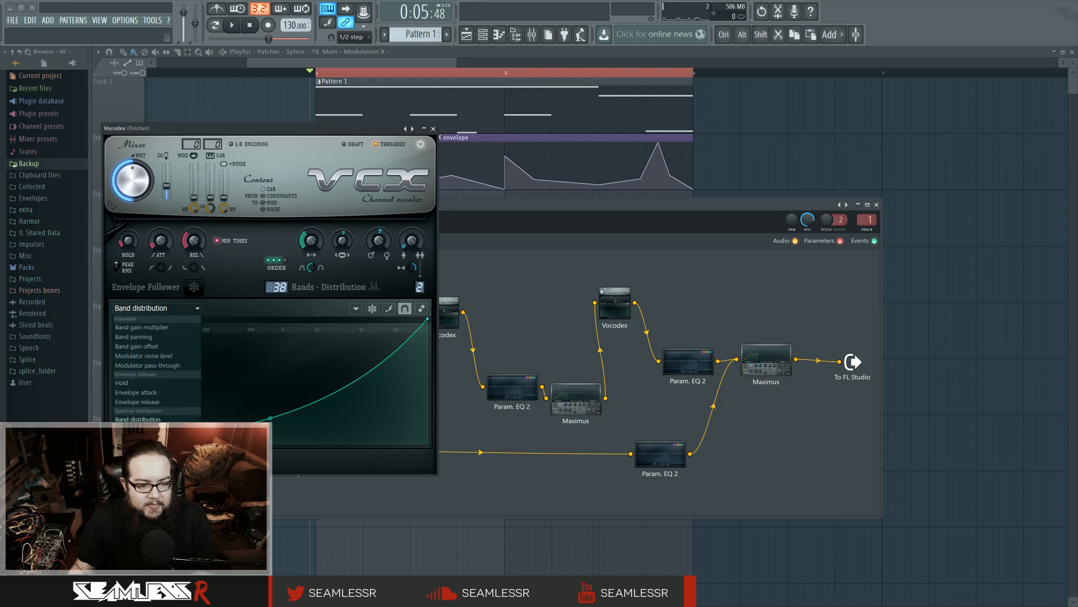
left_click(148, 438)
left_click(159, 309)
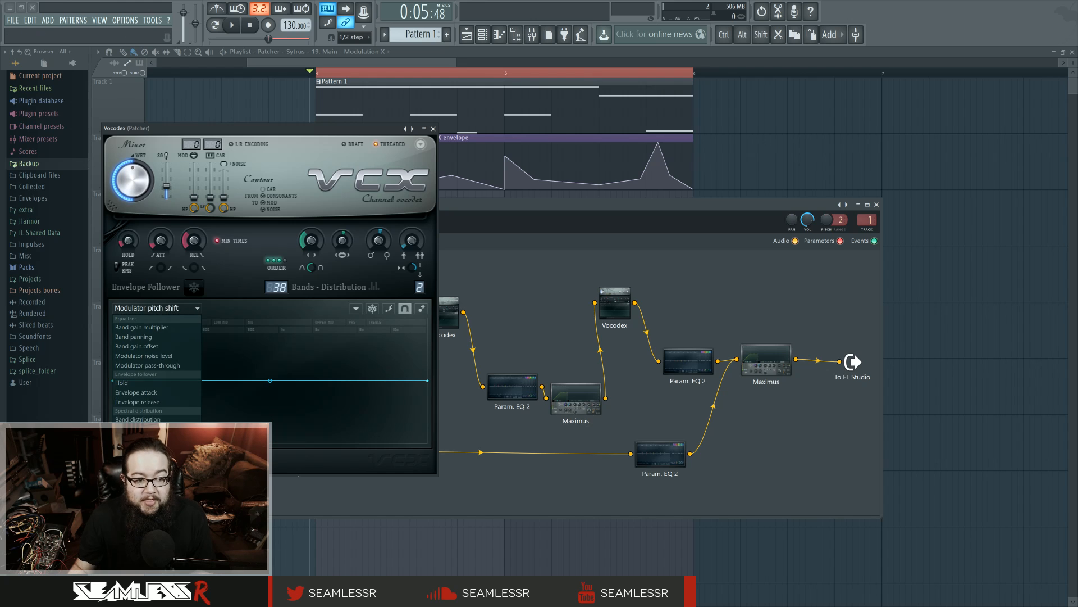
left_click(138, 419)
left_click(157, 308)
left_click(138, 429)
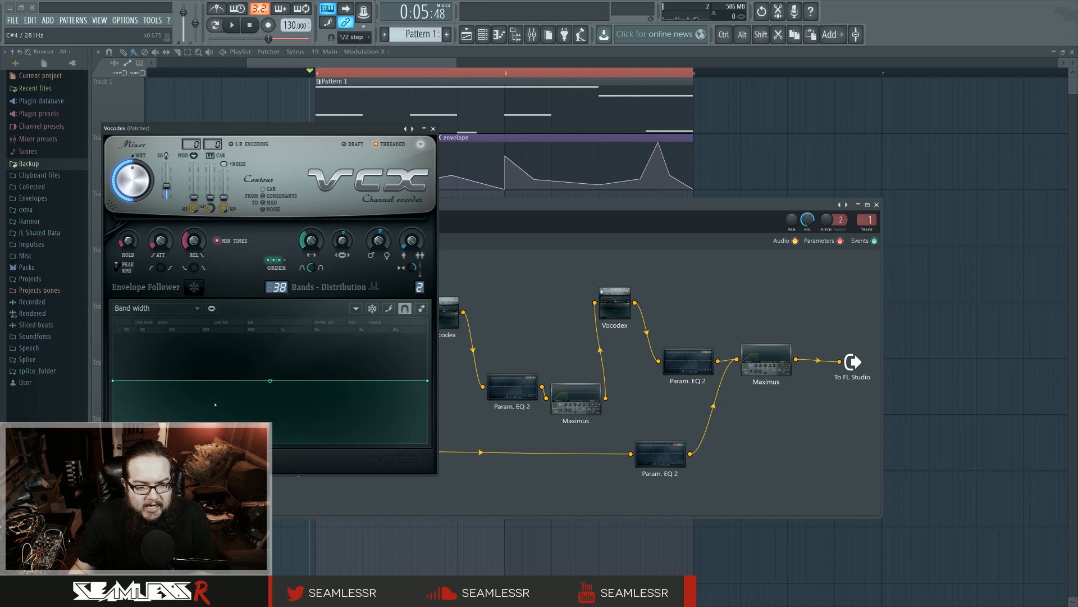
Compare the second Vocodex's Band distribution and Band gain multiplier graphs, play the loop on the latter, and close the plugin
left_click(168, 309)
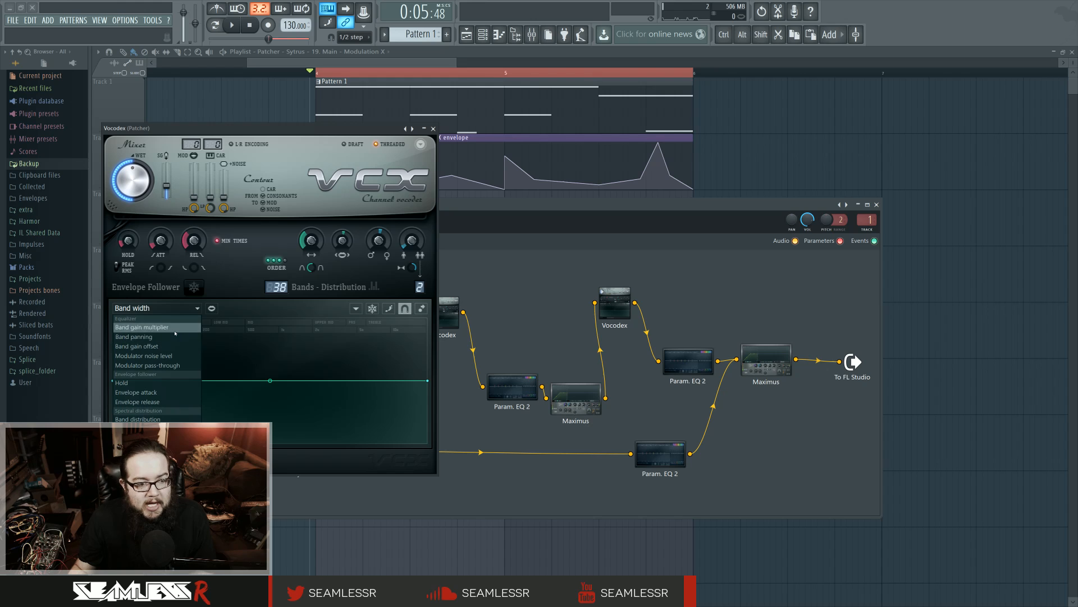
left_click(174, 332)
left_click(157, 309)
left_click(138, 419)
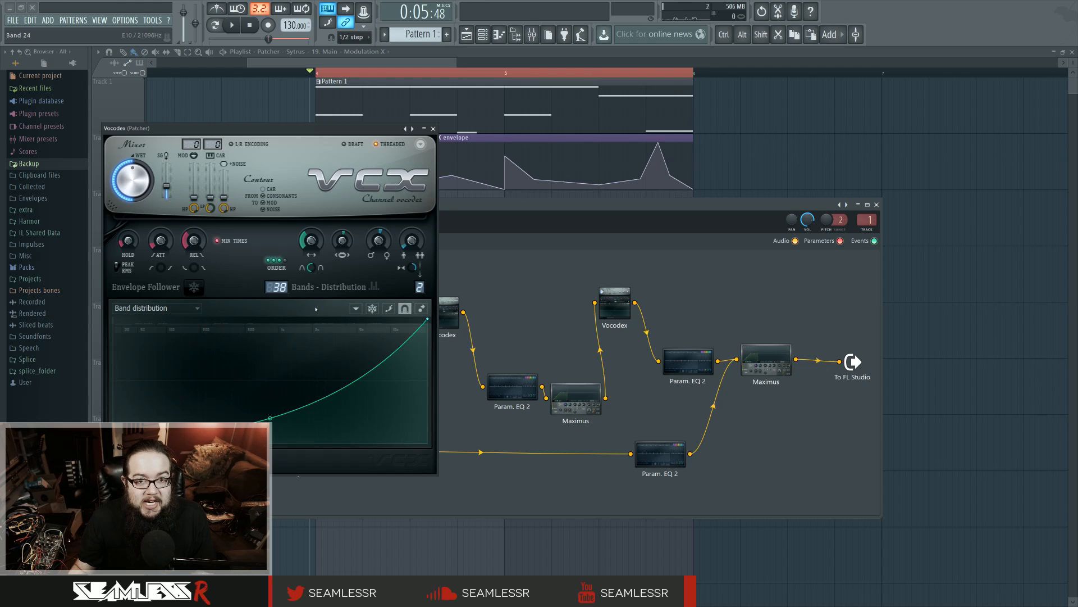
left_click(160, 309)
left_click(168, 336)
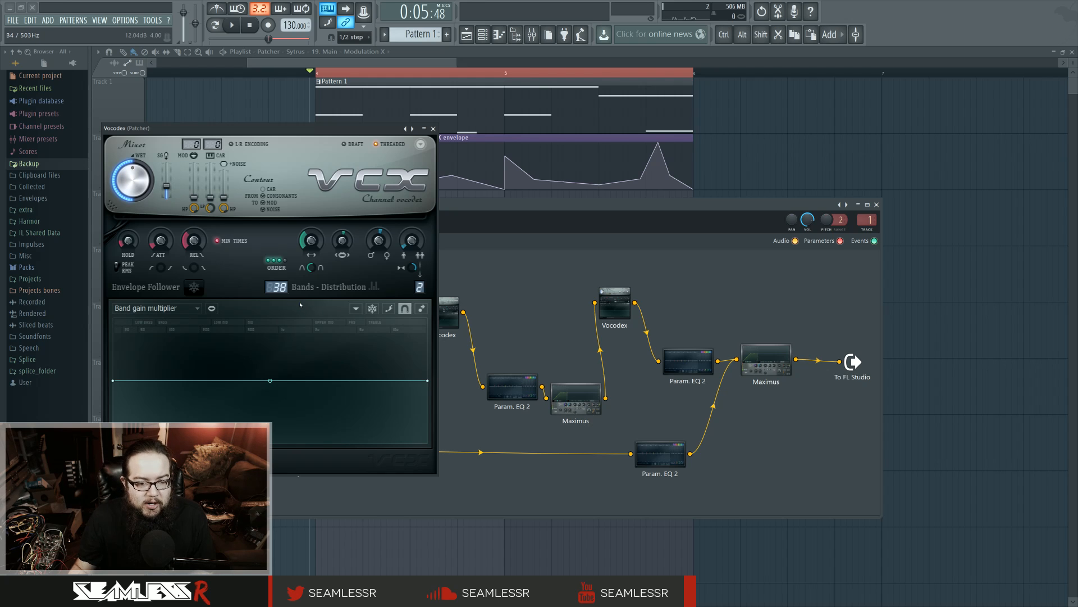
left_click(232, 25)
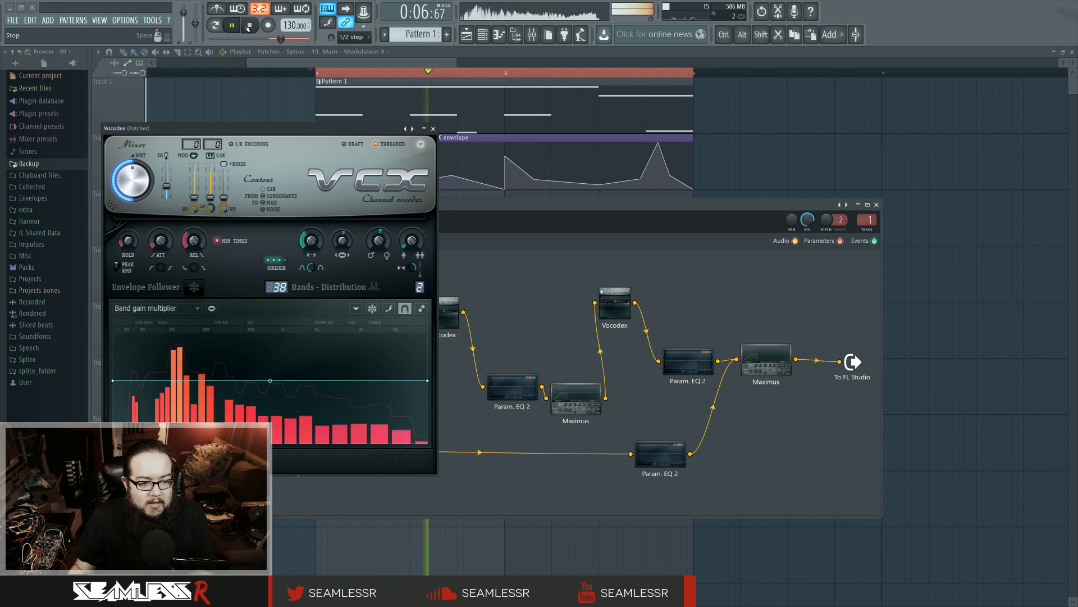
left_click(249, 25)
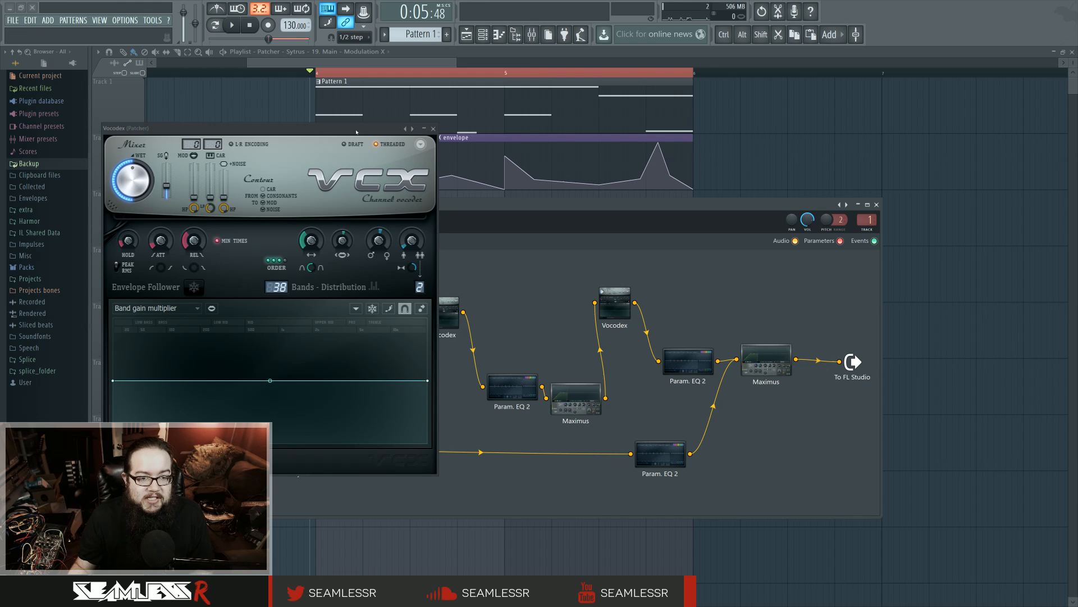
left_click_drag(358, 132, 398, 145)
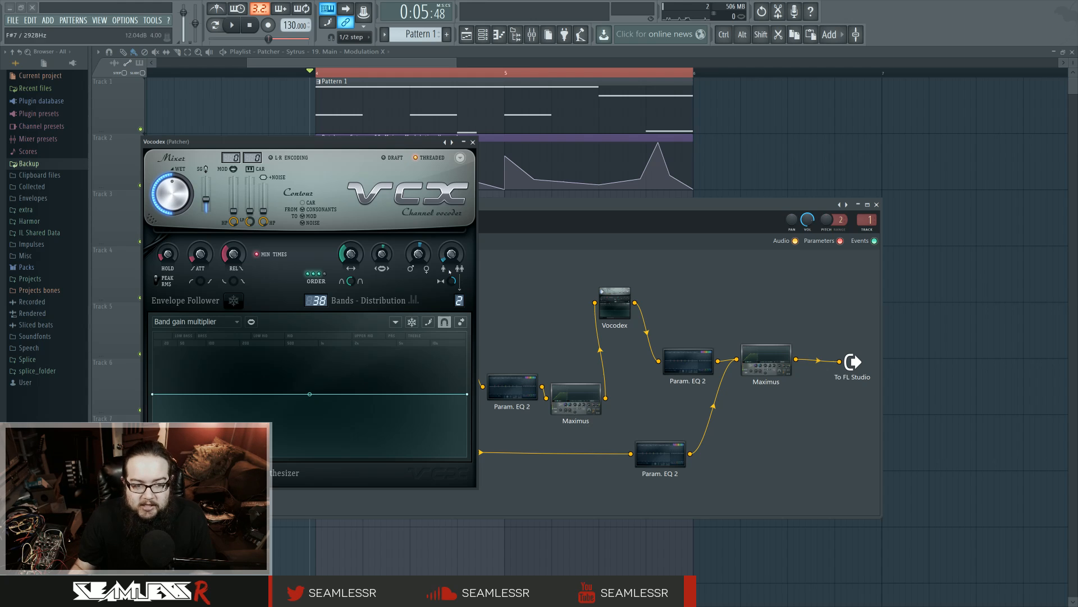
left_click(473, 142)
View the third Vocodex's Band gain multiplier and Band width graphs, and return to the Patcher map
double_click(620, 308)
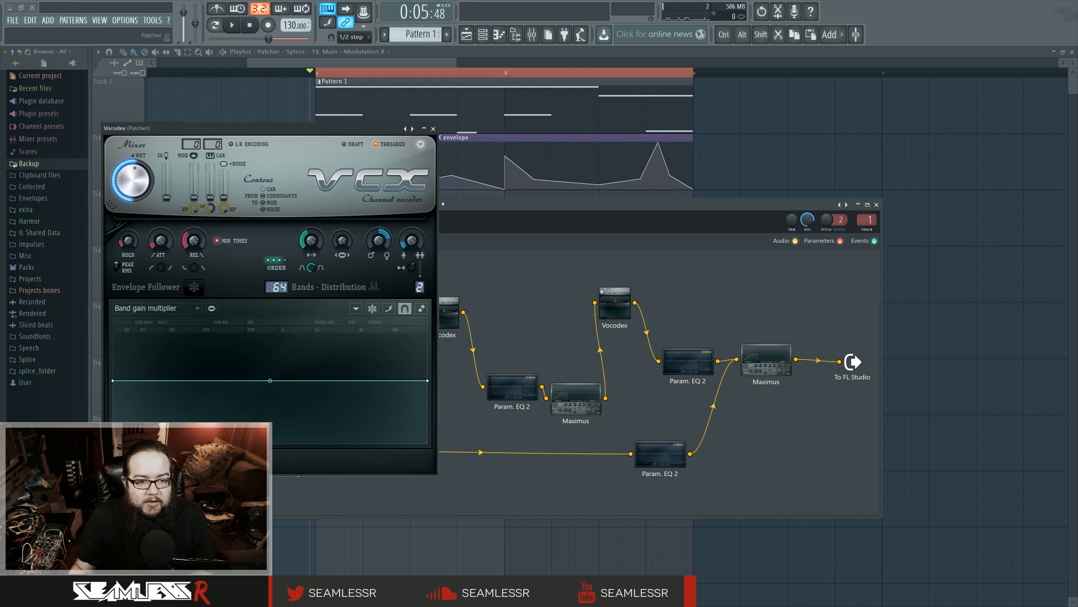
left_click(169, 308)
left_click(138, 429)
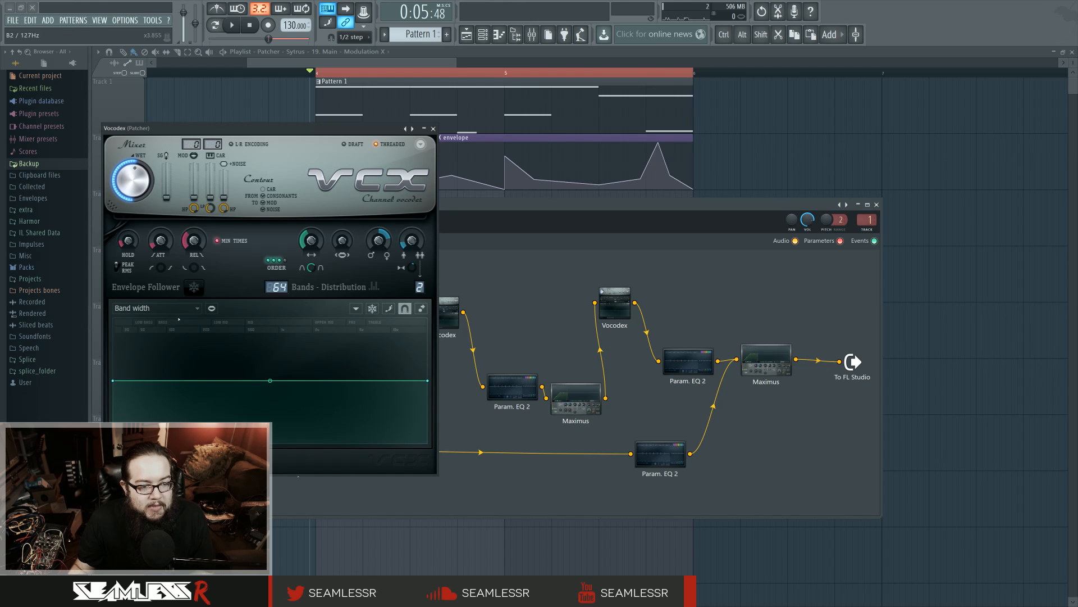
left_click(190, 311)
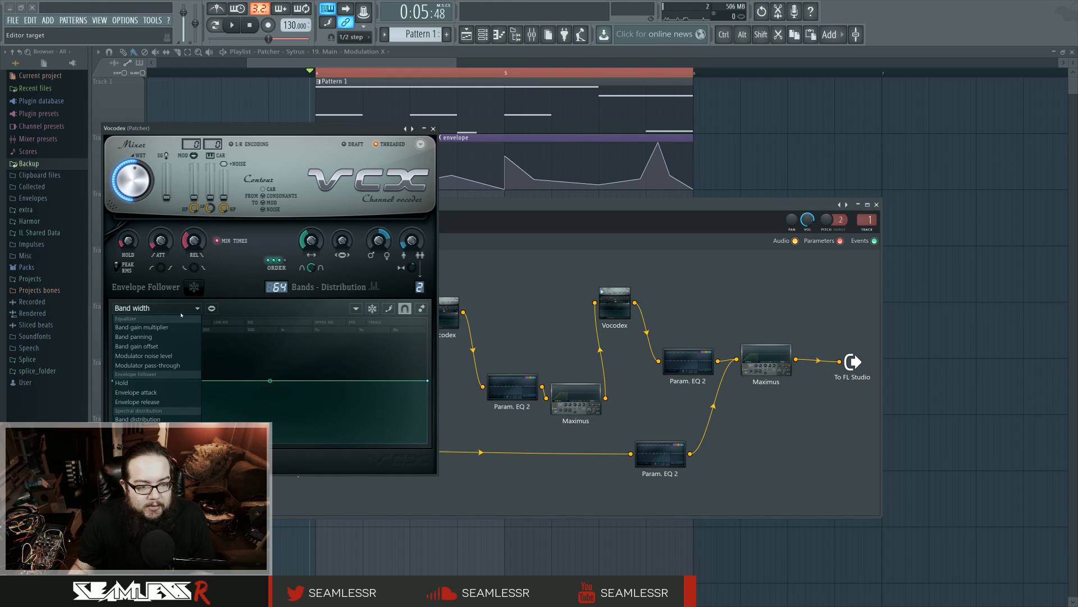
left_click(475, 207)
mouse_move(475, 207)
left_mouse_down()
mouse_move(470, 229)
mouse_move(467, 213)
left_mouse_up()
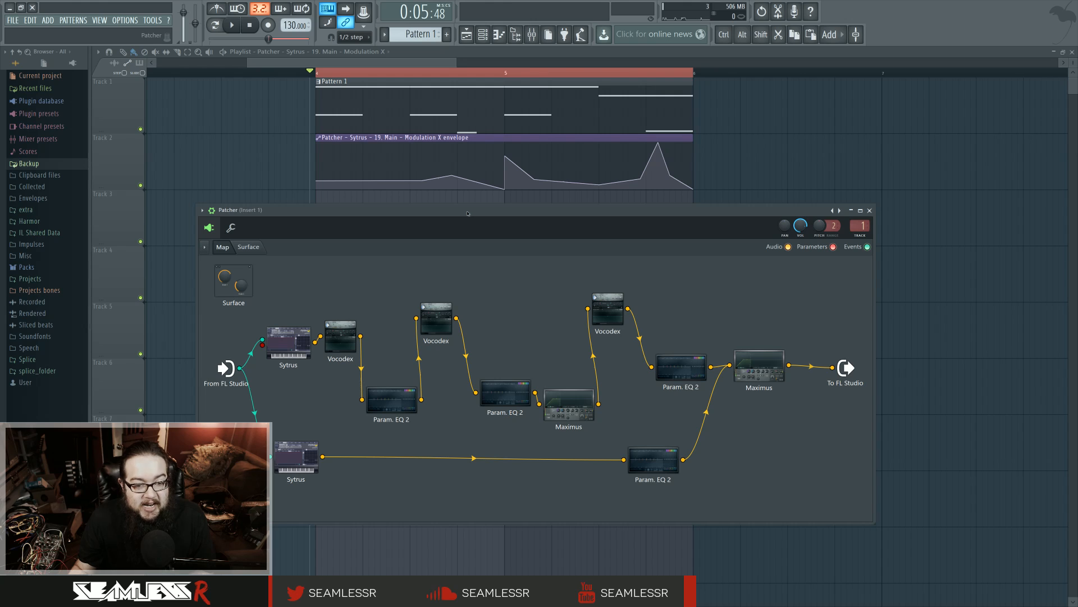
View the curve of the last Param. EQ 2 in the upper chain and the final Maximus's high band
left_click(694, 358)
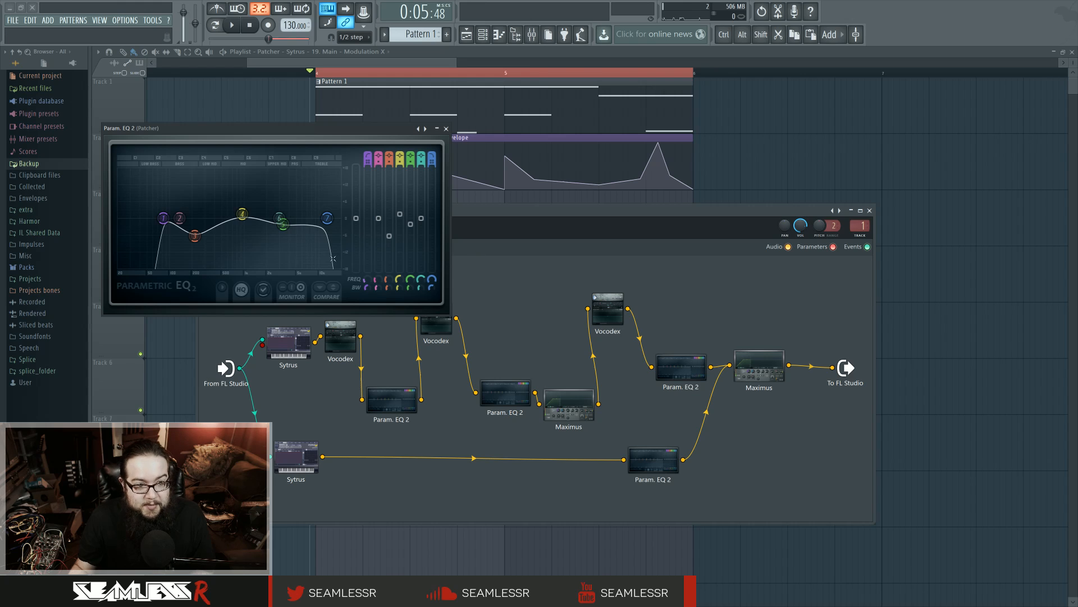
left_click_drag(296, 456, 300, 451)
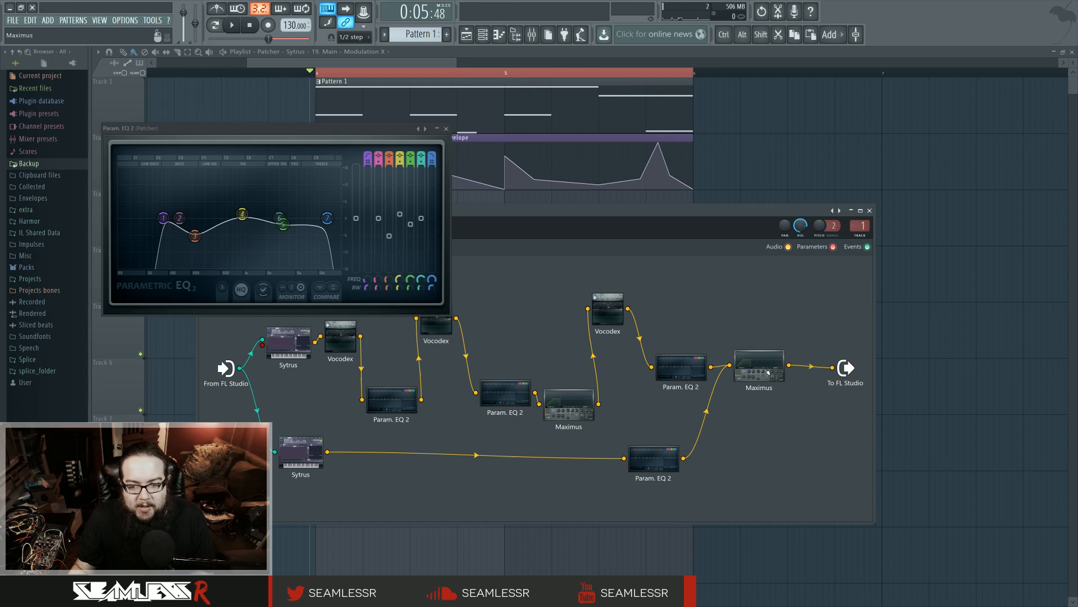
left_click(569, 405)
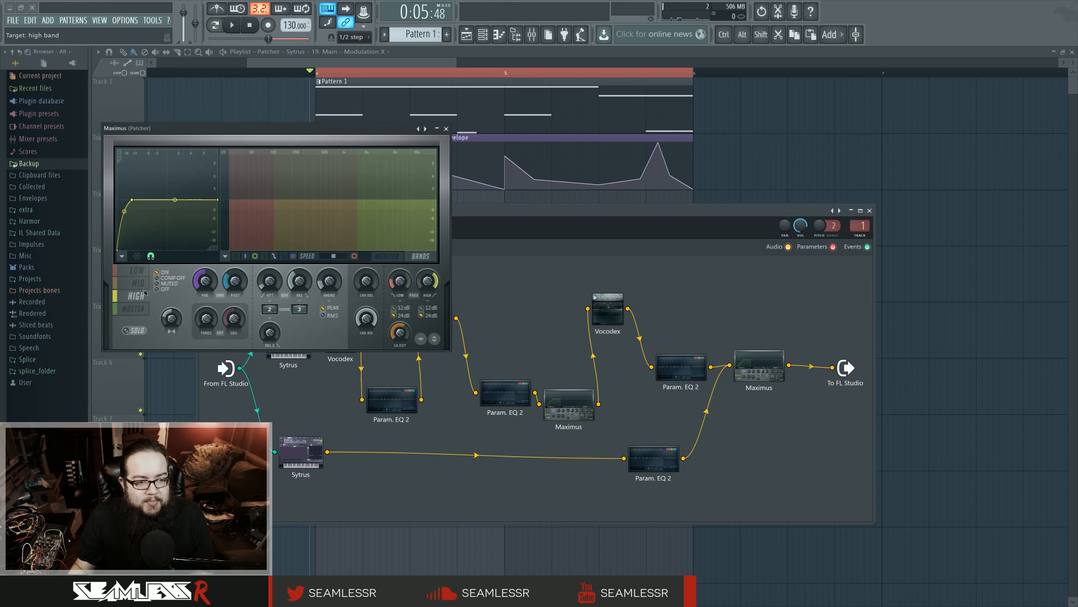
View the final Maximus's master band and return to the Patcher map
left_click(134, 308)
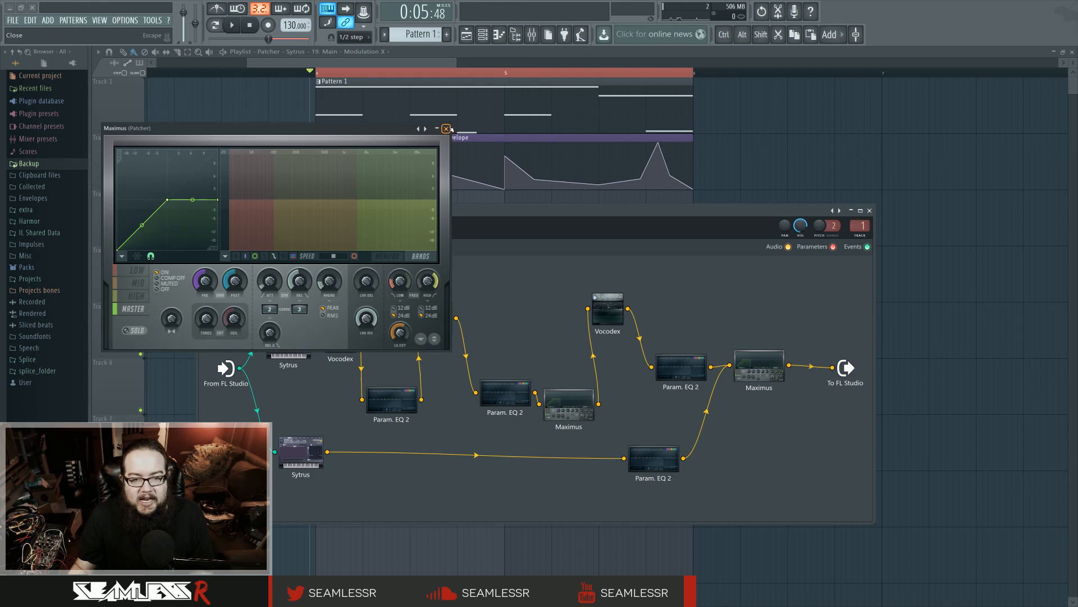
left_click(446, 128)
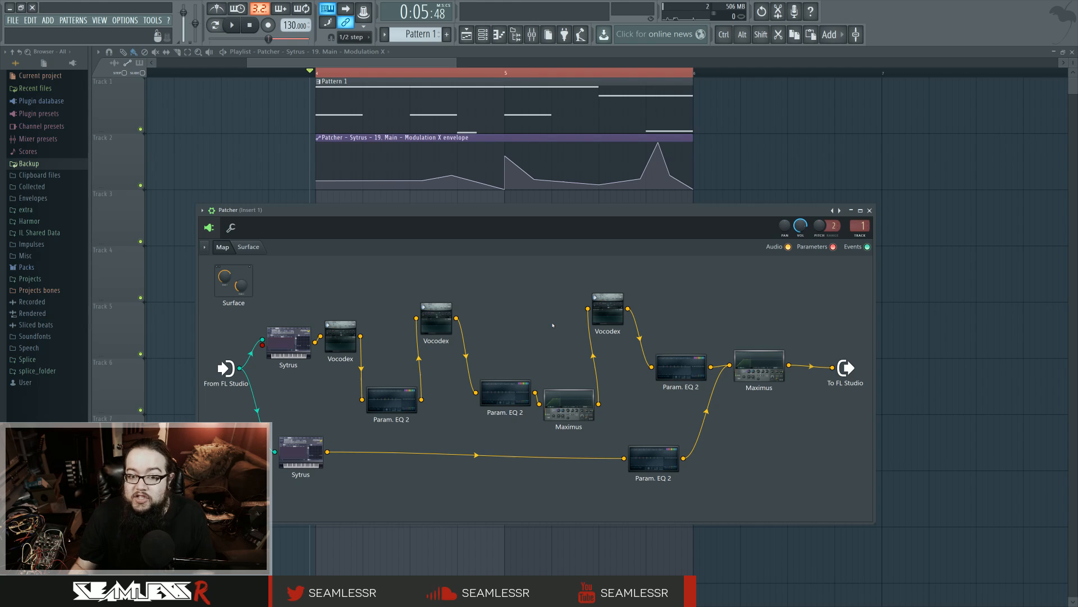
Rearrange the upper chain's modules so the three Vocodex units sit side by side above the EQs and Maximus, and play the loop
left_click_drag(436, 317, 494, 306)
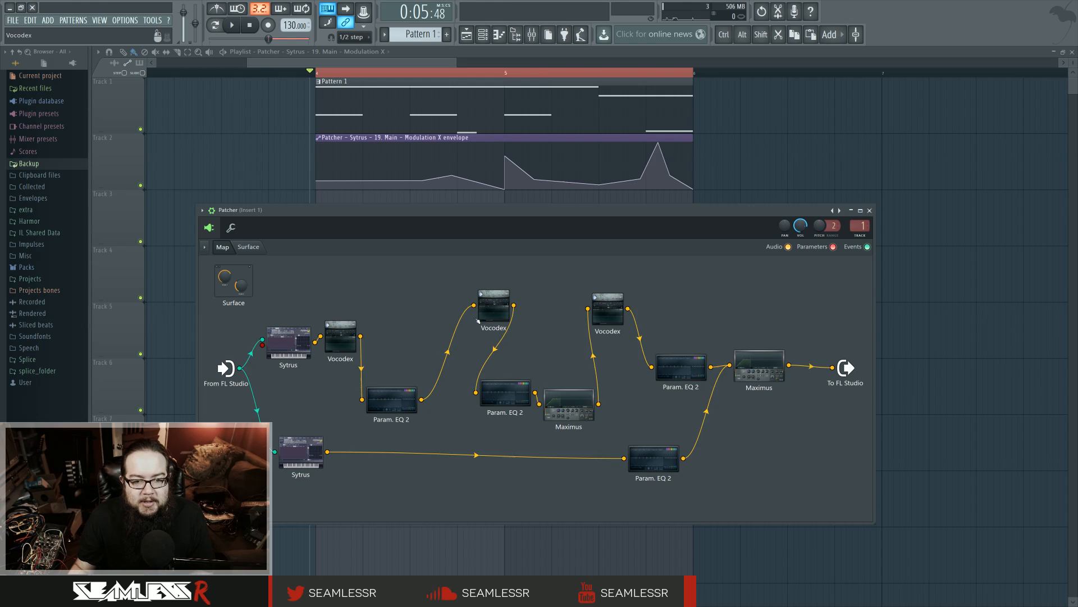
left_click_drag(340, 337, 426, 306)
left_click_drag(608, 307, 555, 303)
left_click_drag(569, 404, 590, 393)
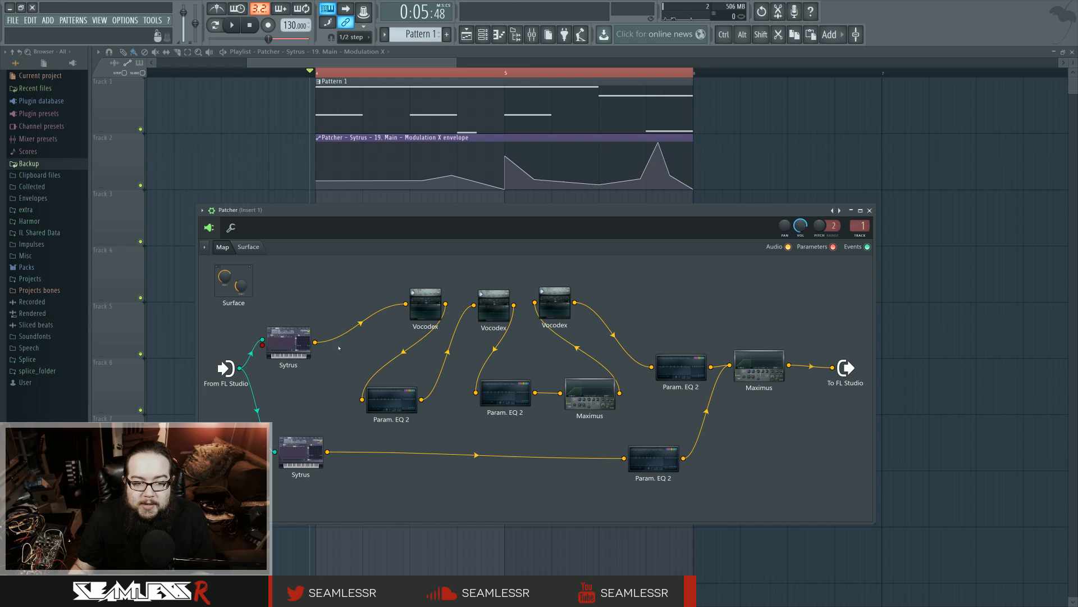
left_click_drag(288, 341, 314, 342)
left_click_drag(680, 368, 661, 348)
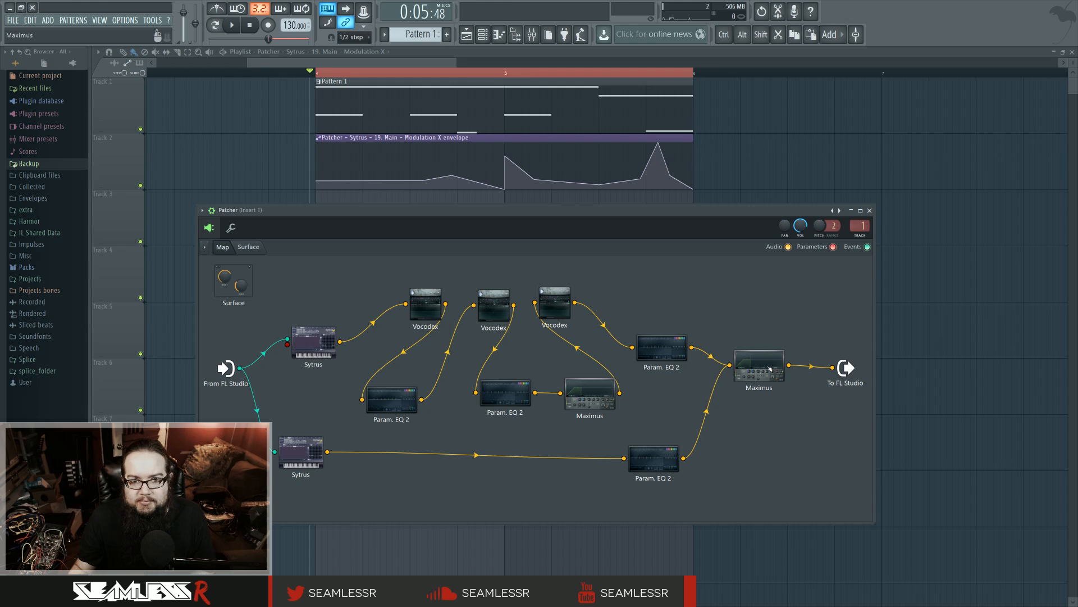
key("space")
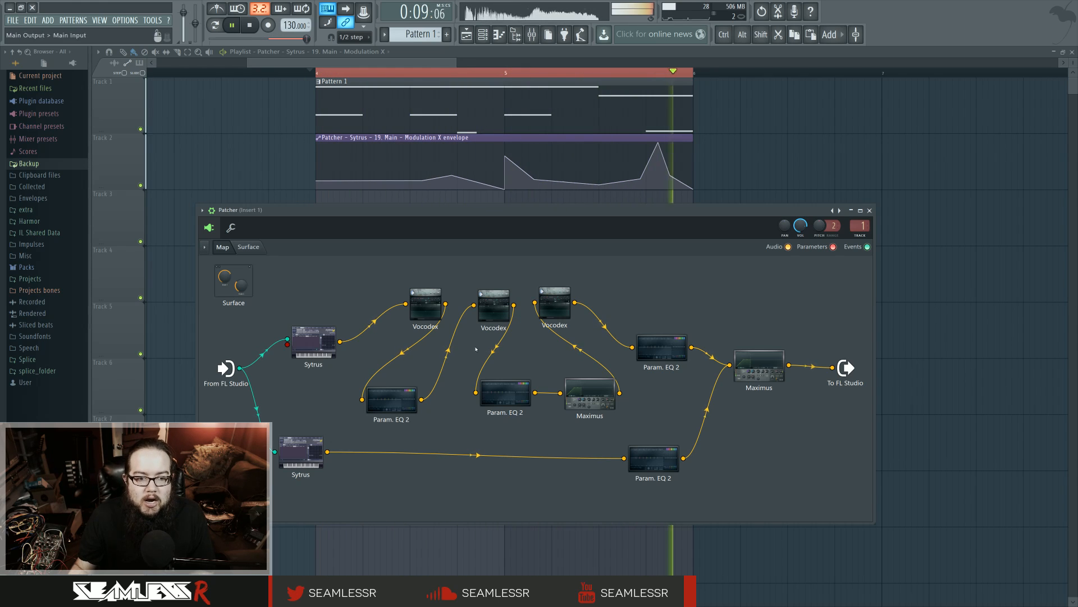
key("space")
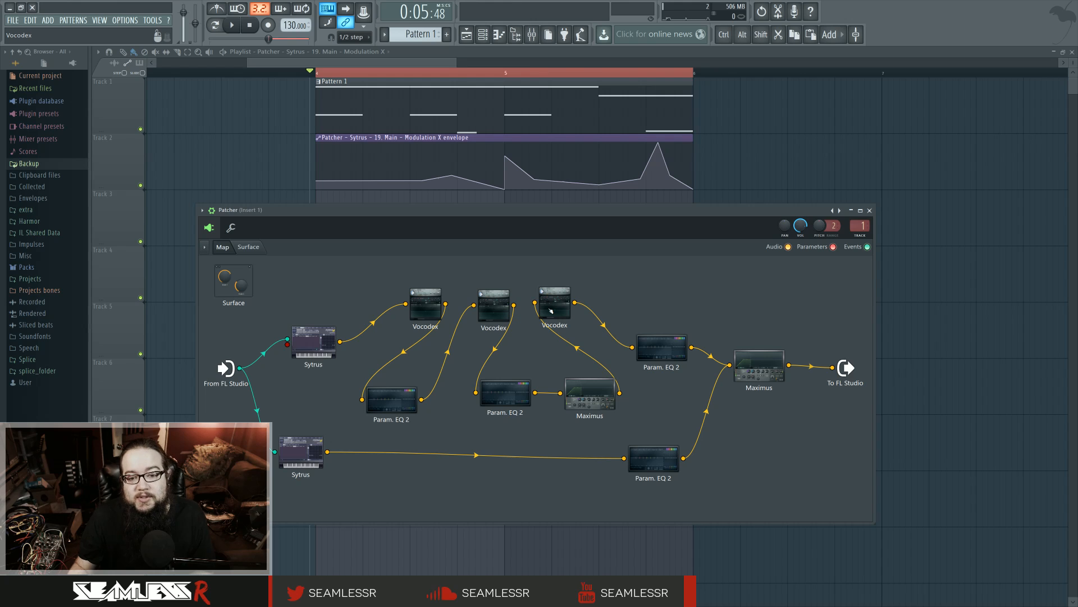
Open the upper chain's Sytrus and compare the settings of operators 1 and 2
left_click(320, 341)
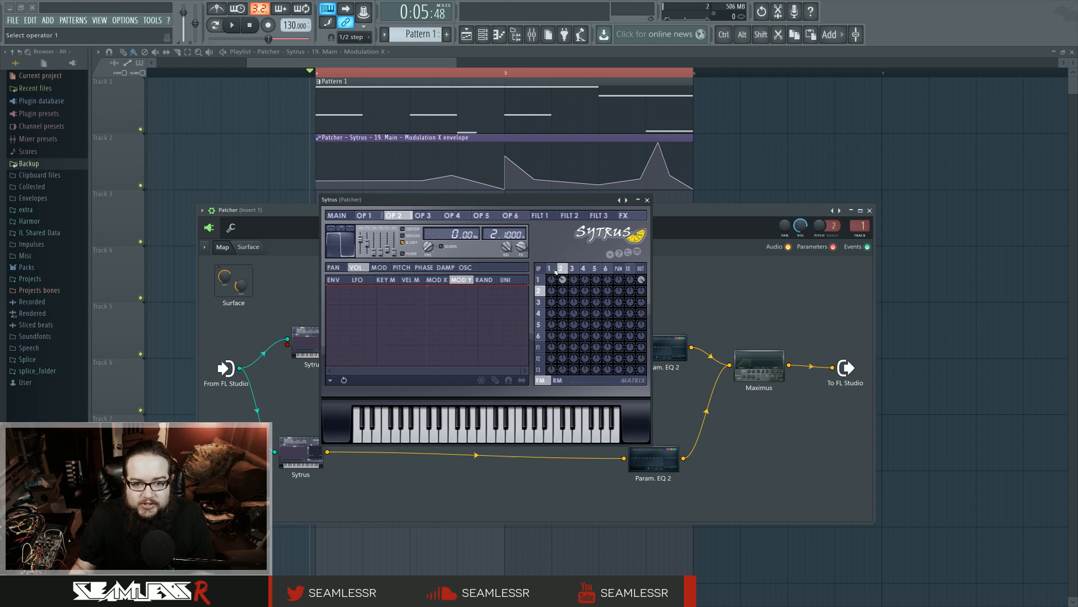
left_click(554, 271)
left_click(559, 271)
left_click(555, 271)
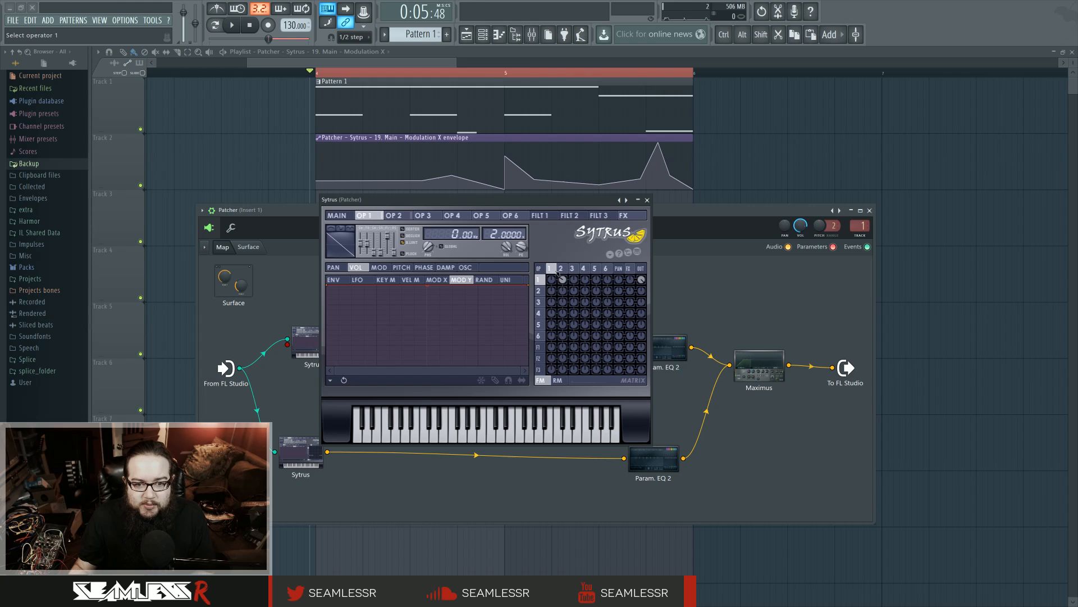
Examine the unison phase among the upper Sytrus's main settings while the loop plays
left_click(337, 215)
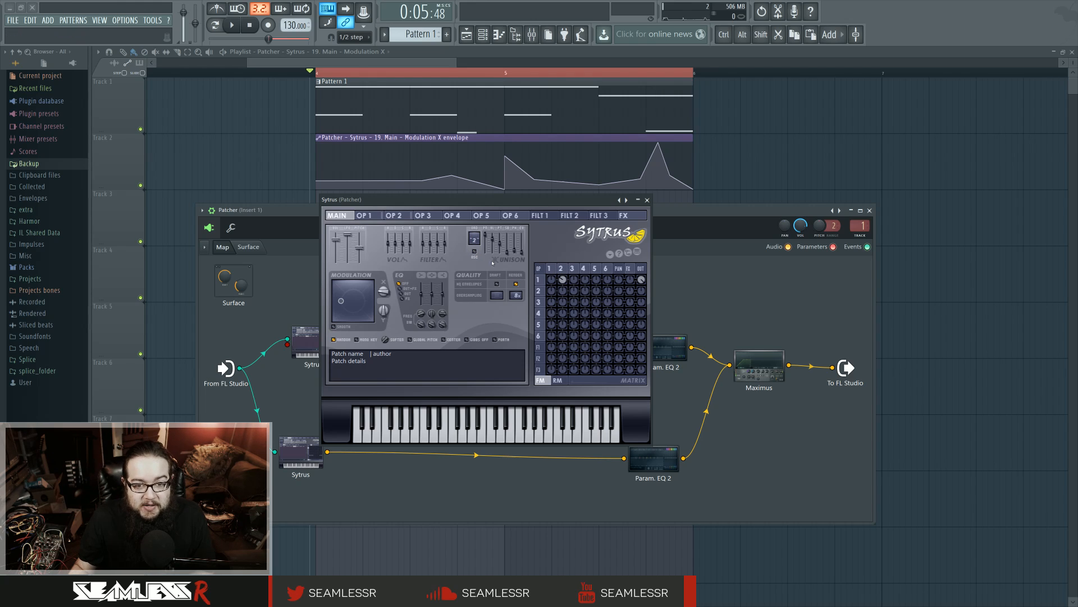
key("space")
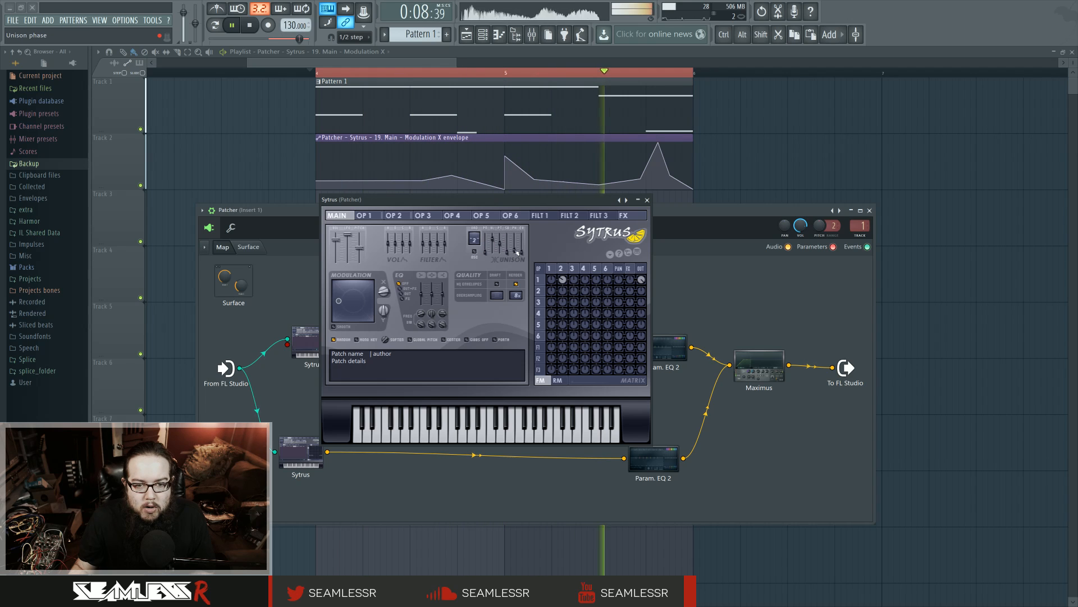
left_click_drag(517, 253, 500, 246)
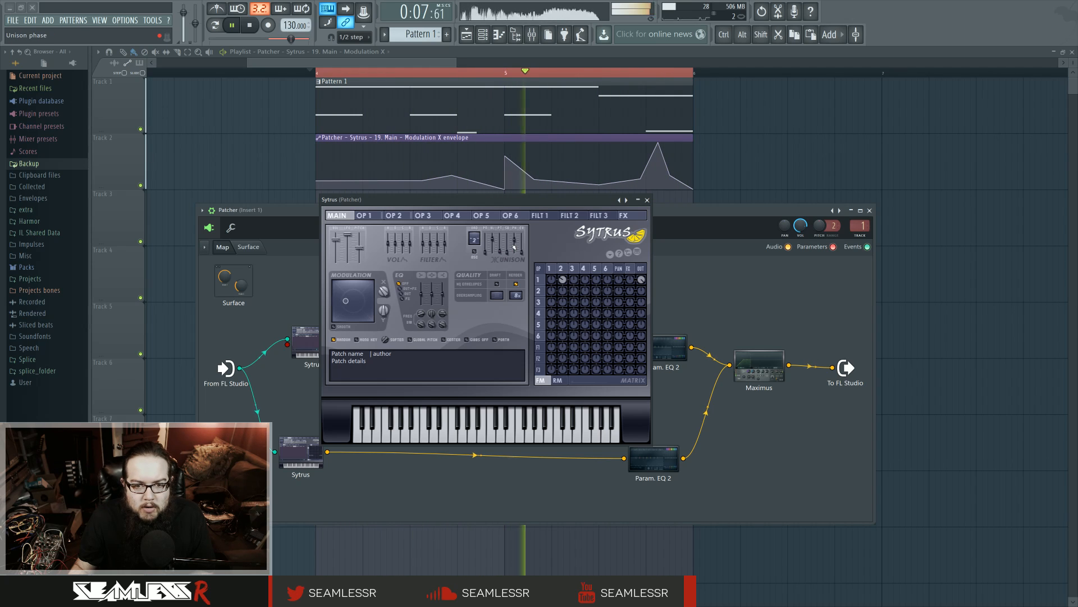
key("space")
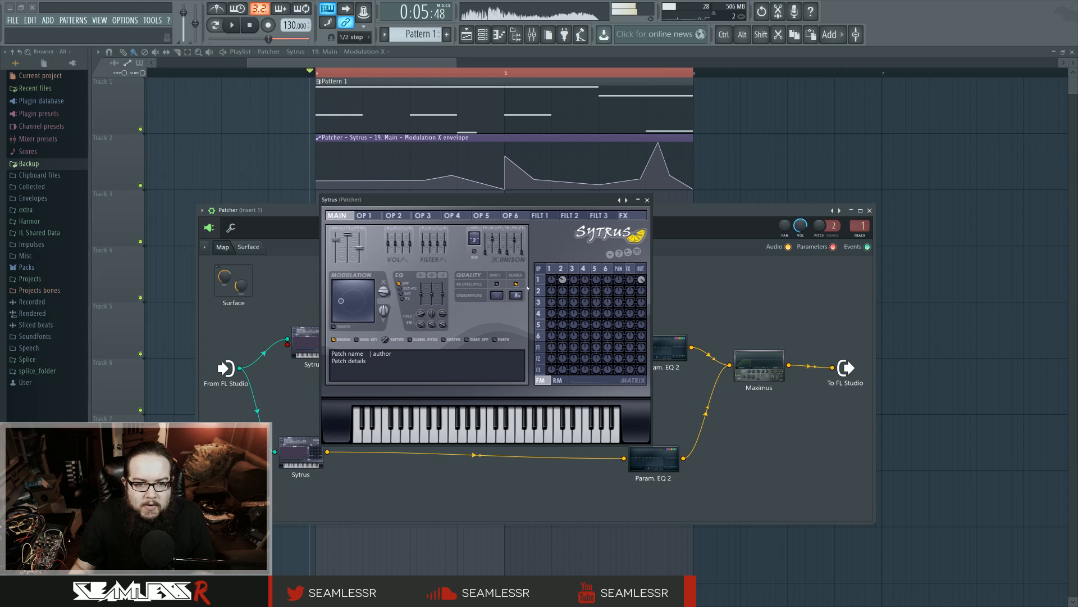
Show the matrix's ring modulation amounts and try ring-modulating operator 1 from operators 2 and 3 while the loop plays
left_click(552, 270)
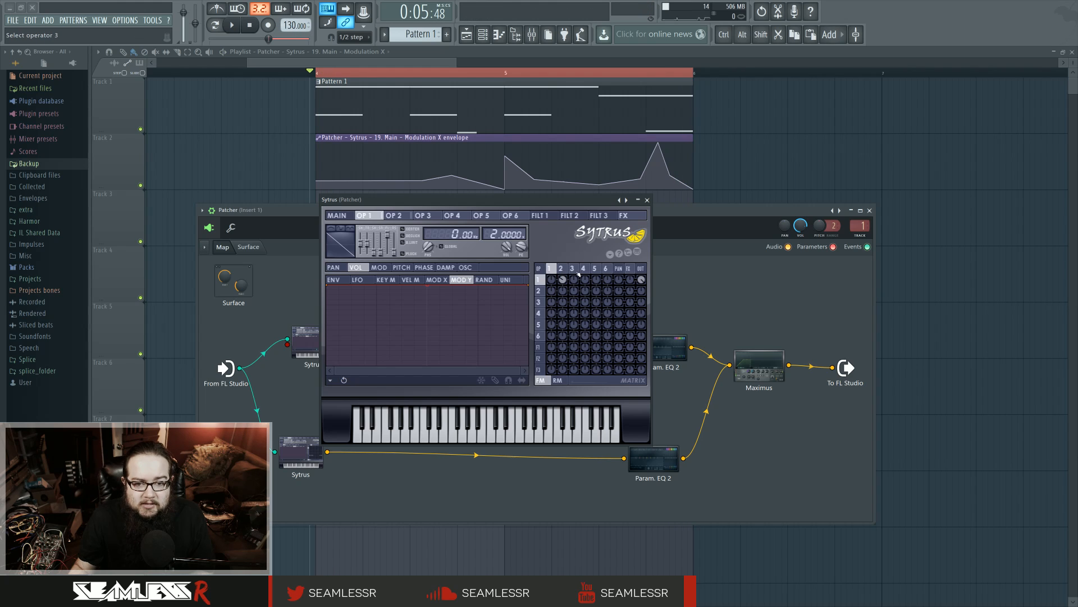
left_click(573, 278)
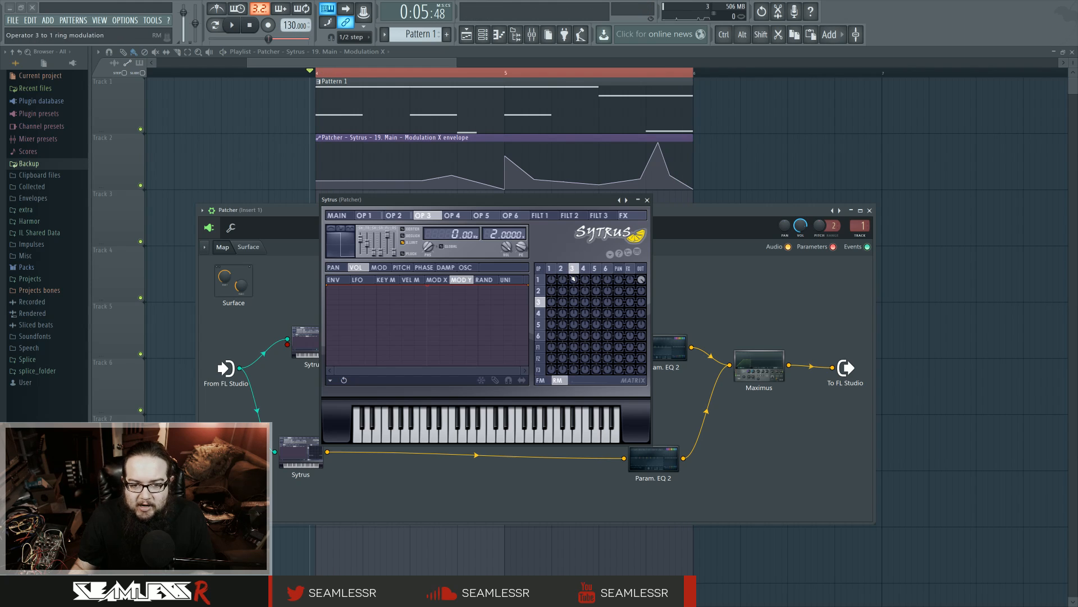
key("space")
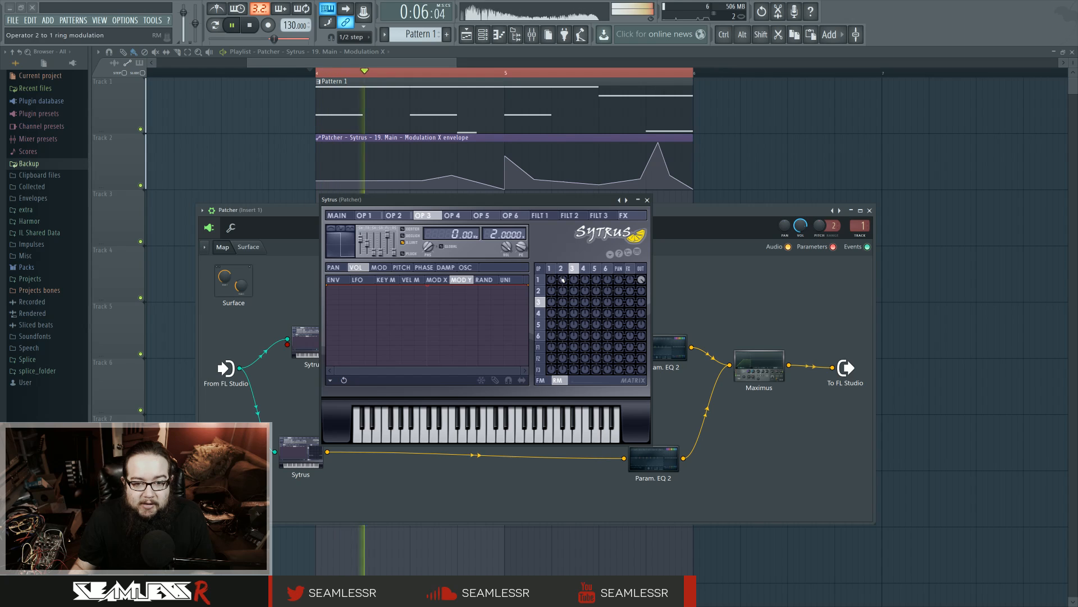
left_click_drag(574, 280, 573, 337)
left_click_drag(574, 283, 574, 247)
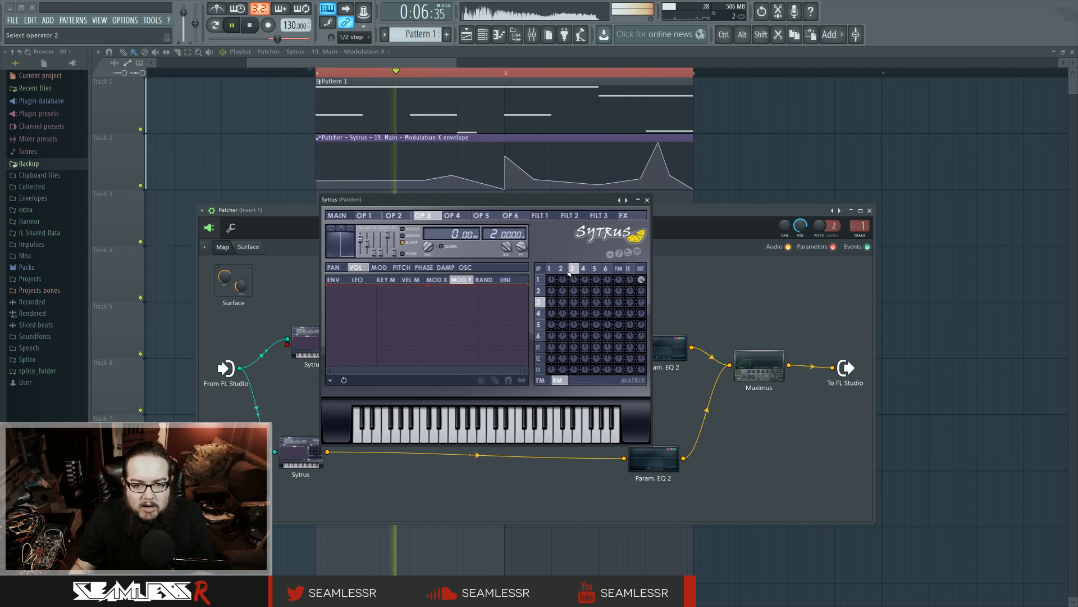
Limit operator 2's waveform to 9 harmonics (7%), audition the loop, and close Sytrus
left_click(393, 216)
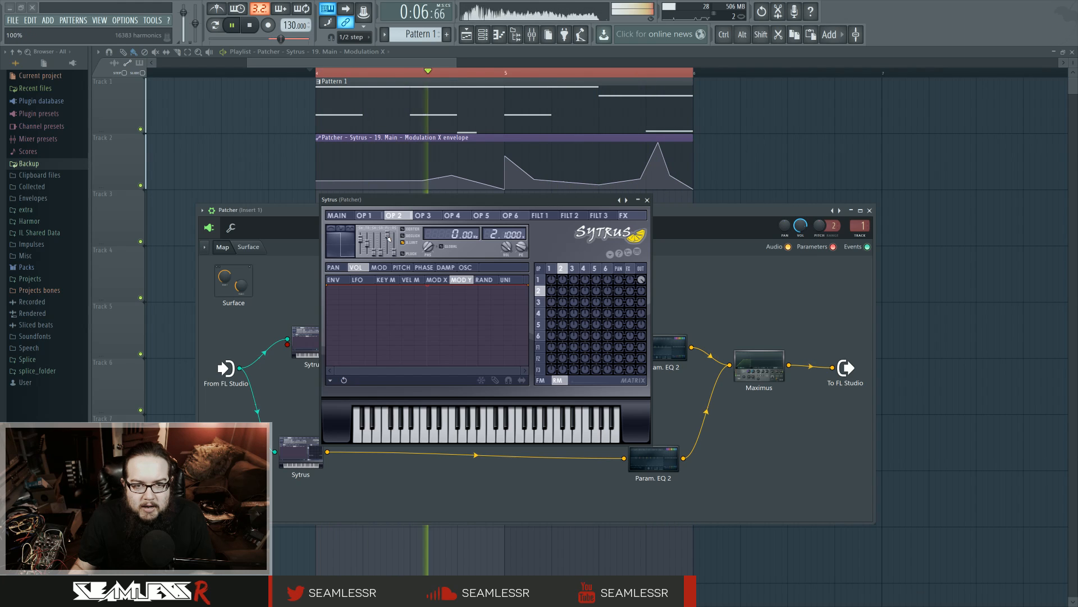
key("space")
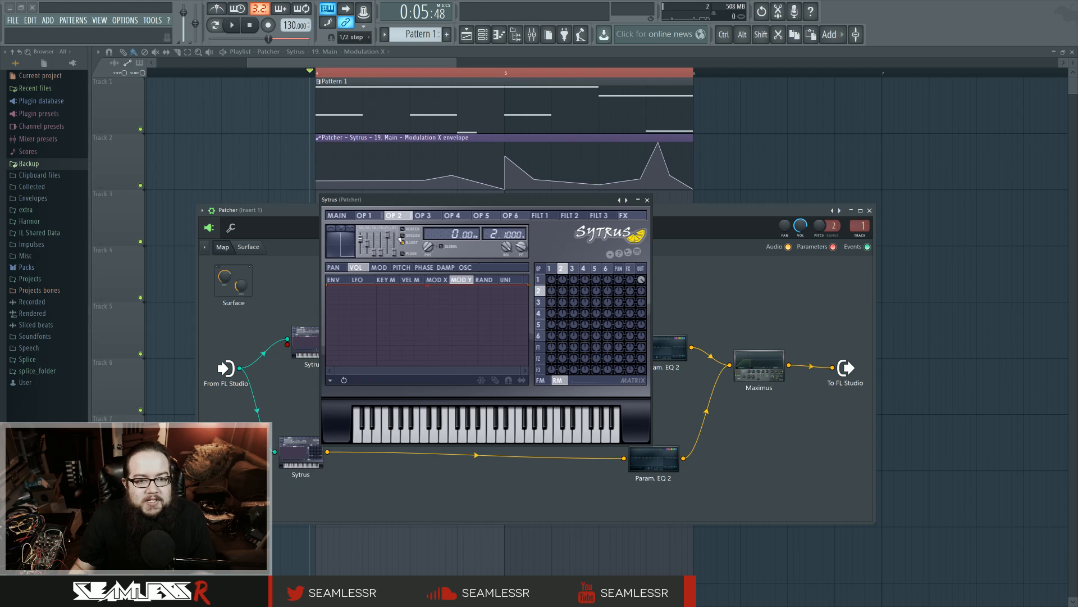
left_click_drag(387, 234, 387, 249)
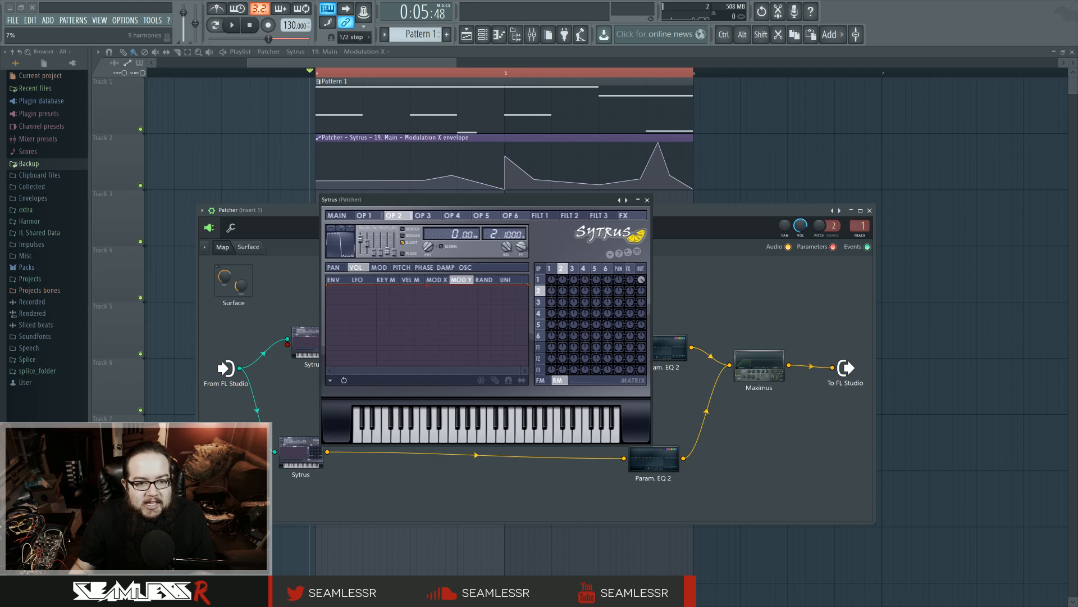
key("space")
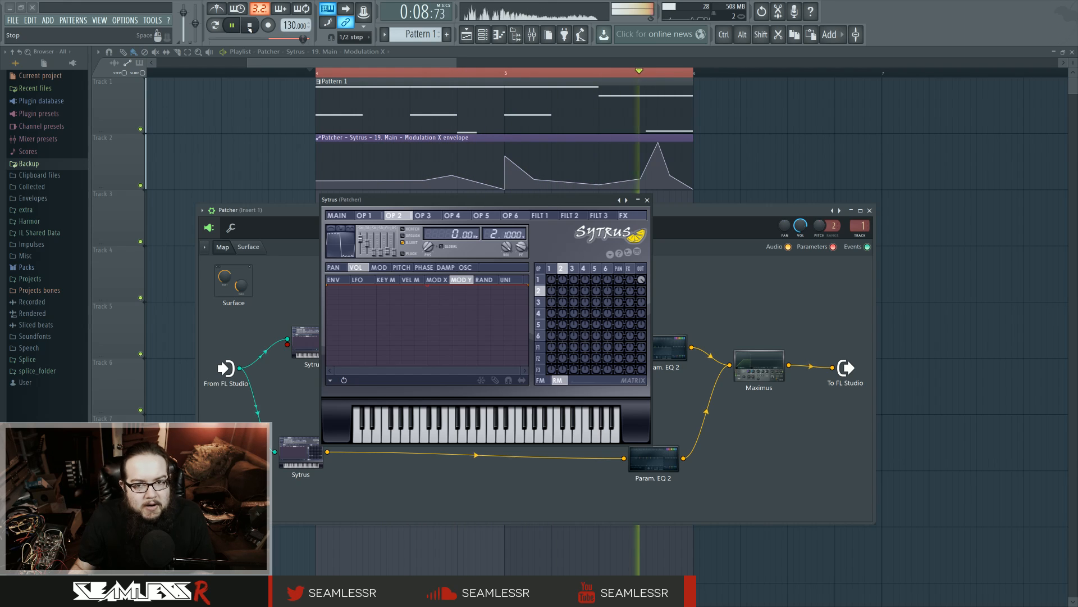
key("space")
left_click(647, 200)
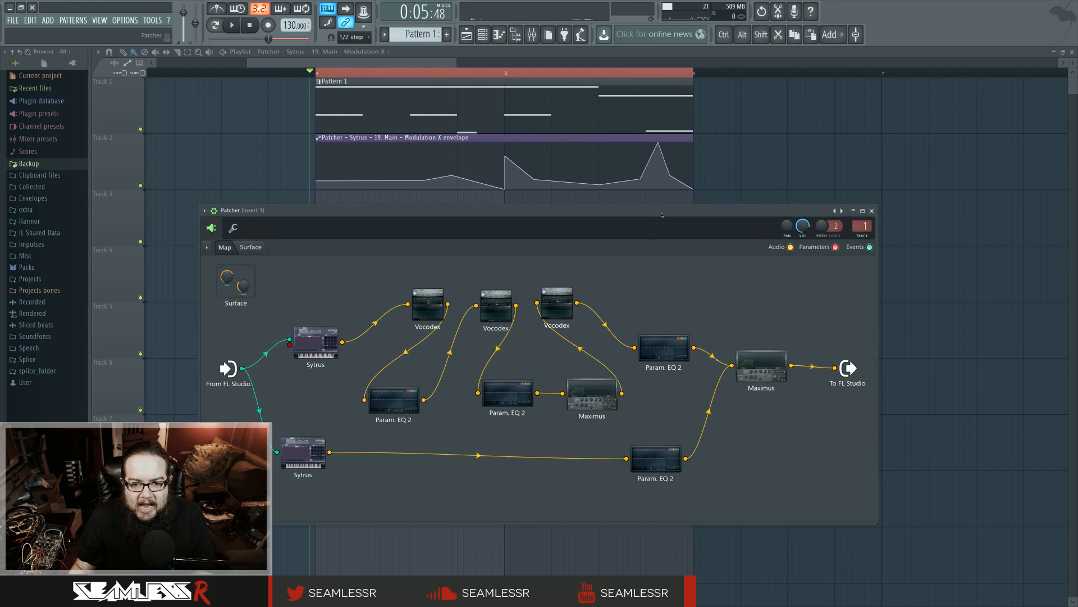
left_click_drag(662, 214, 654, 225)
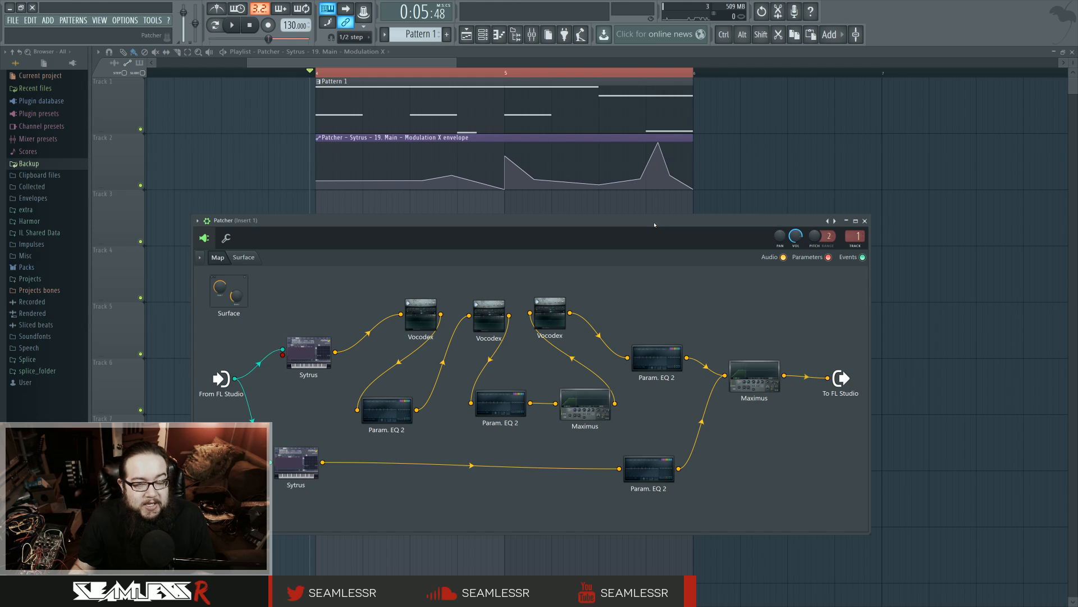
left_click_drag(654, 225, 655, 221)
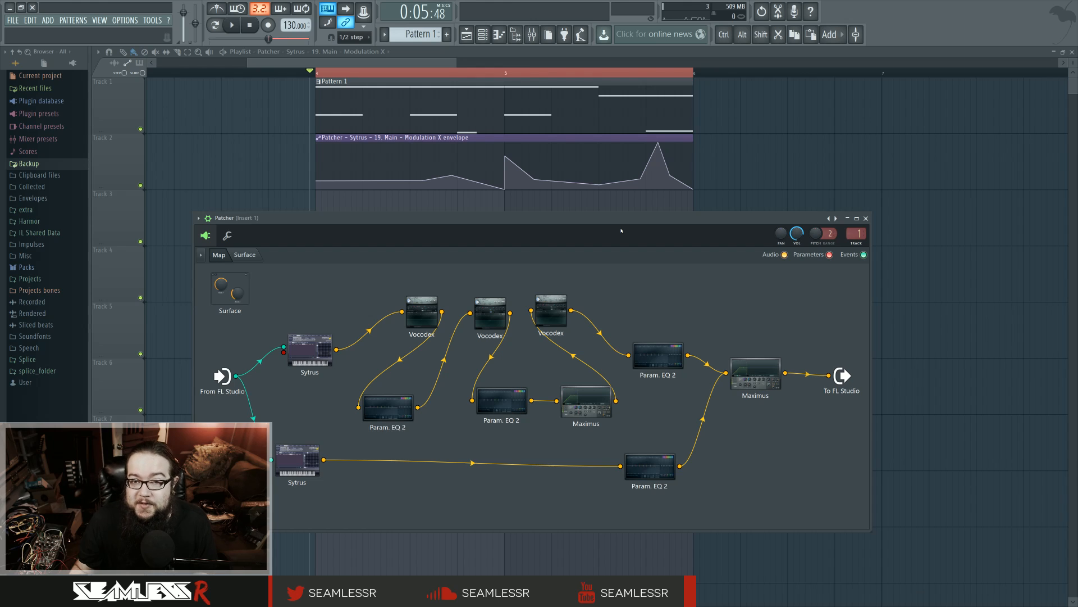
mouse_move(616, 223)
left_mouse_down()
mouse_move(638, 227)
mouse_move(620, 223)
left_mouse_up()
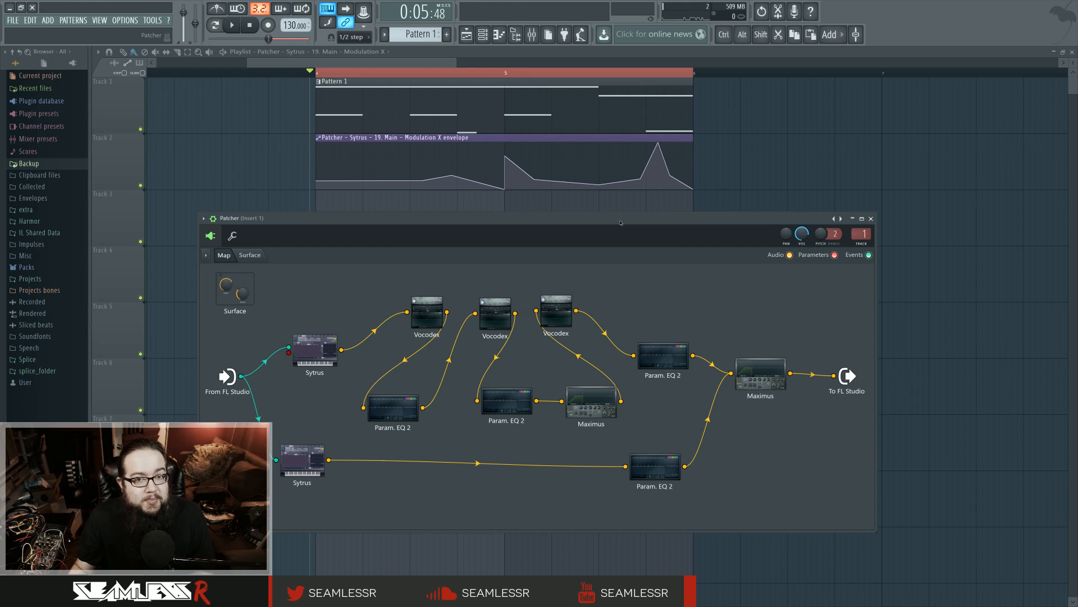